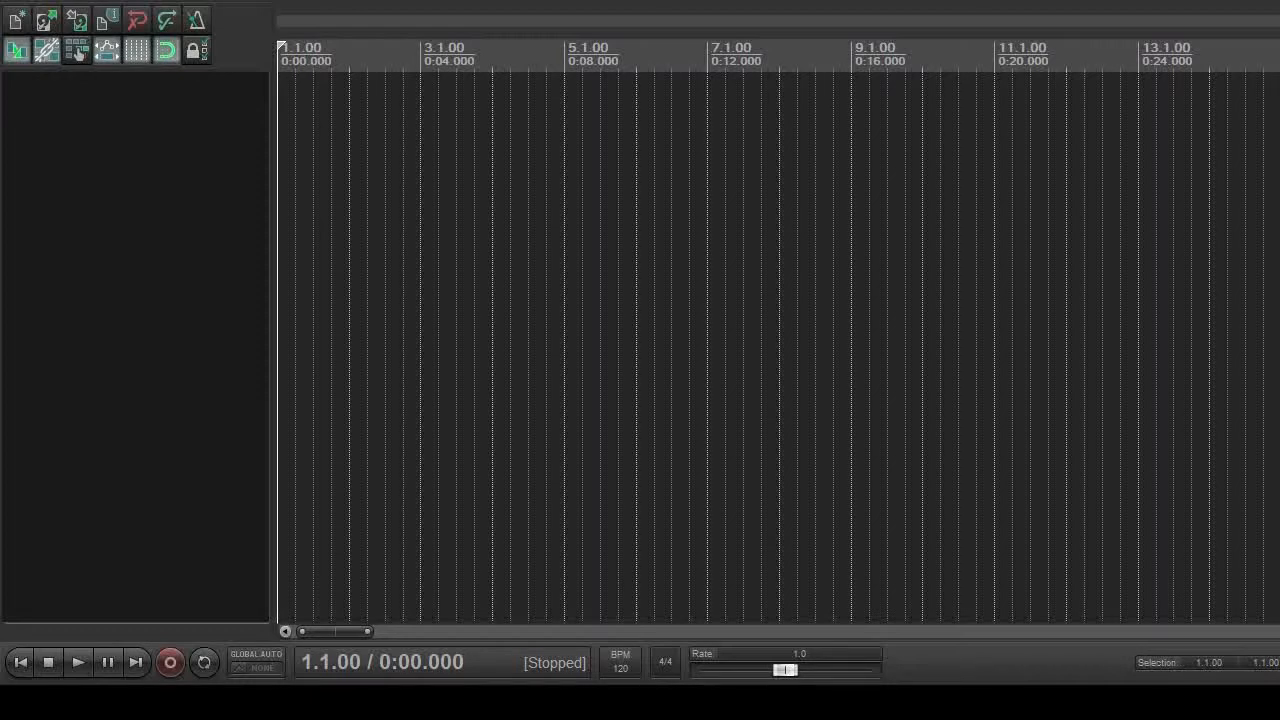
Import the numbered WAV stems as separate tracks at the project start and shrink all tracks to minimum height
{"action": "left_click_drag", "start_coordinate": [385, 97], "coordinate": [282, 98]}
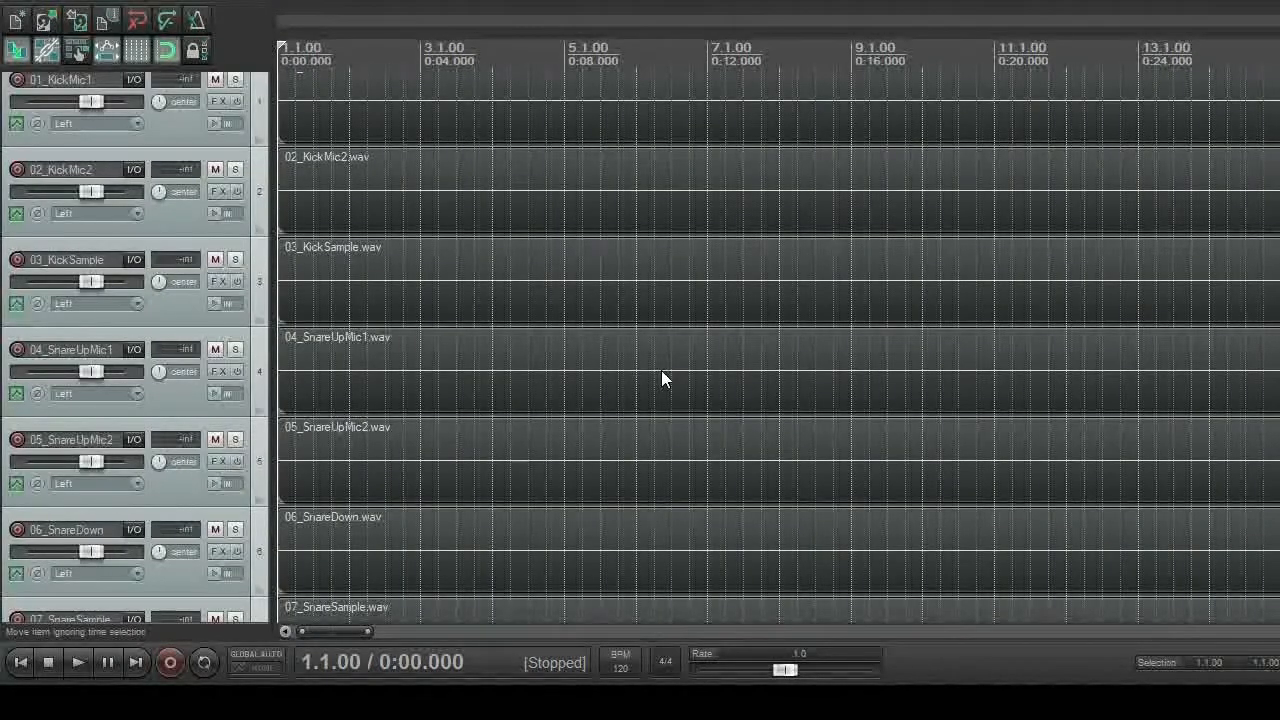
{"action": "key", "text": "grave"}
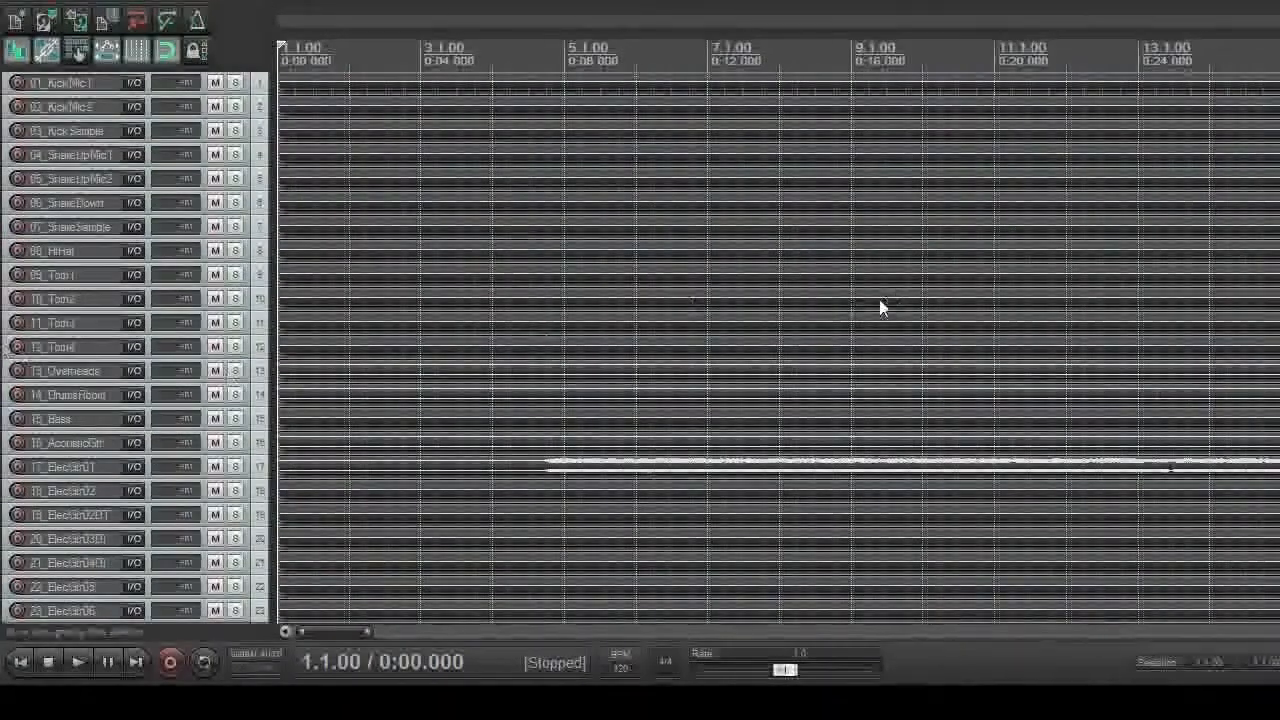
{"action": "scroll", "coordinate": [973, 246], "scroll_direction": "down", "scroll_amount": 5}
{"action": "scroll", "coordinate": [973, 246], "scroll_direction": "down", "scroll_amount": 6}
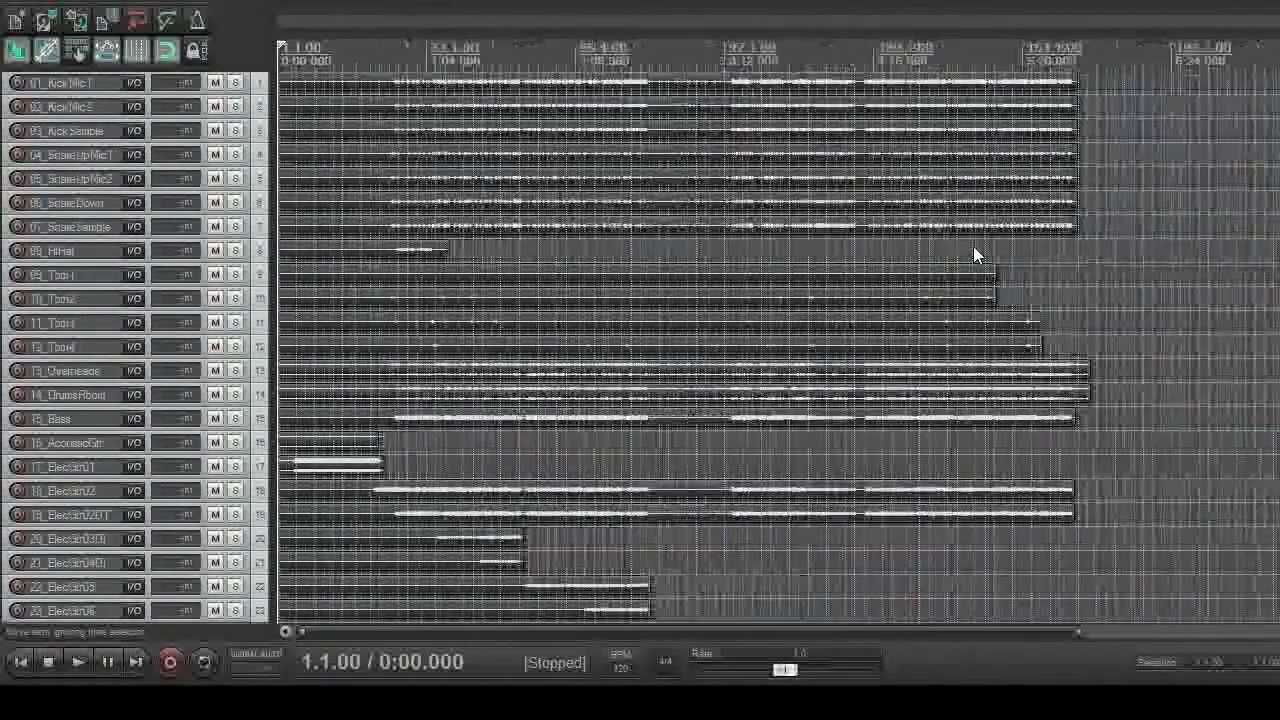
Look through the whole track list from 01_KickMic1 to 55_BackingVox10
{"action": "scroll", "coordinate": [5, 343], "scroll_direction": "down", "scroll_amount": 10}
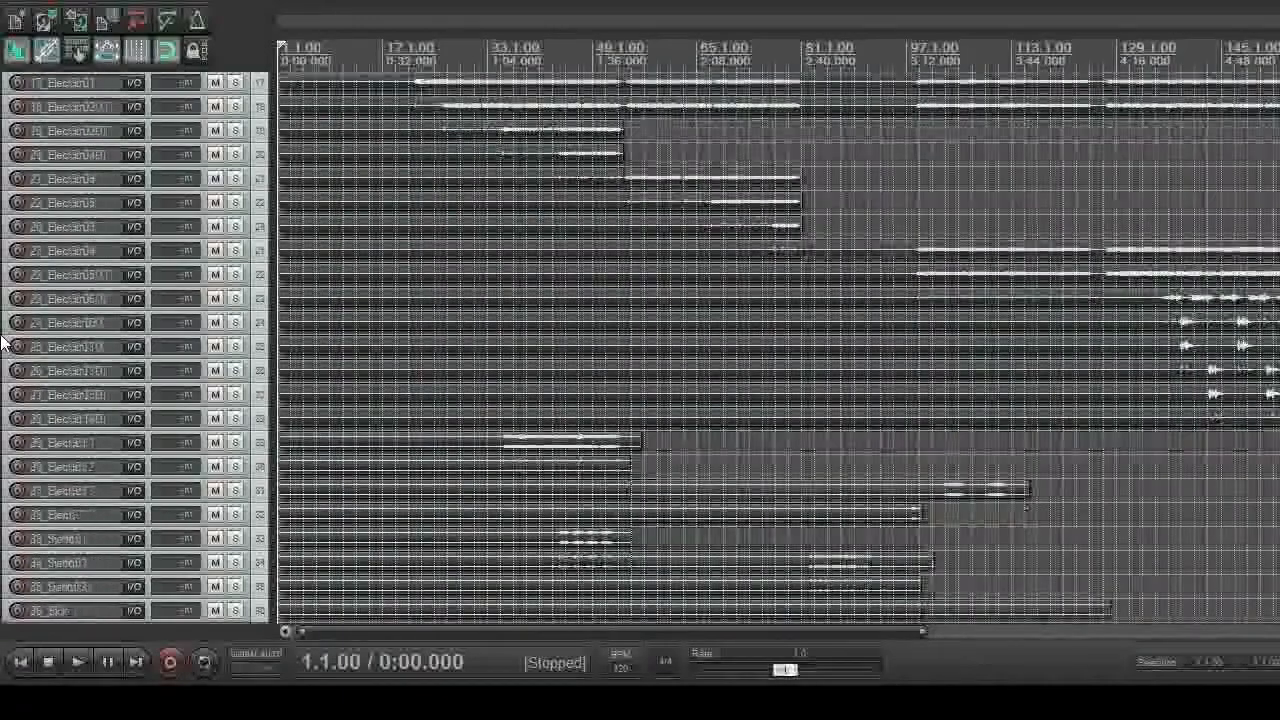
{"action": "scroll", "coordinate": [5, 343], "scroll_direction": "up", "scroll_amount": 10}
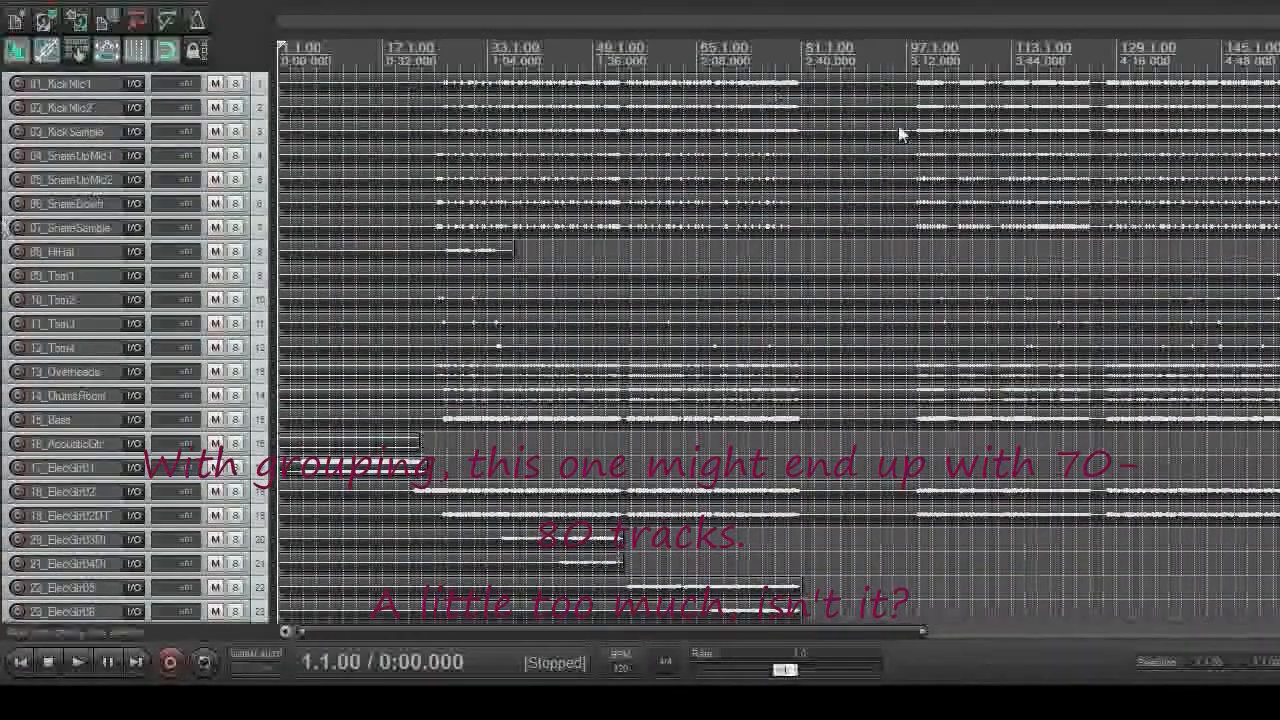
{"action": "scroll", "coordinate": [961, 174], "scroll_direction": "down", "scroll_amount": 2}
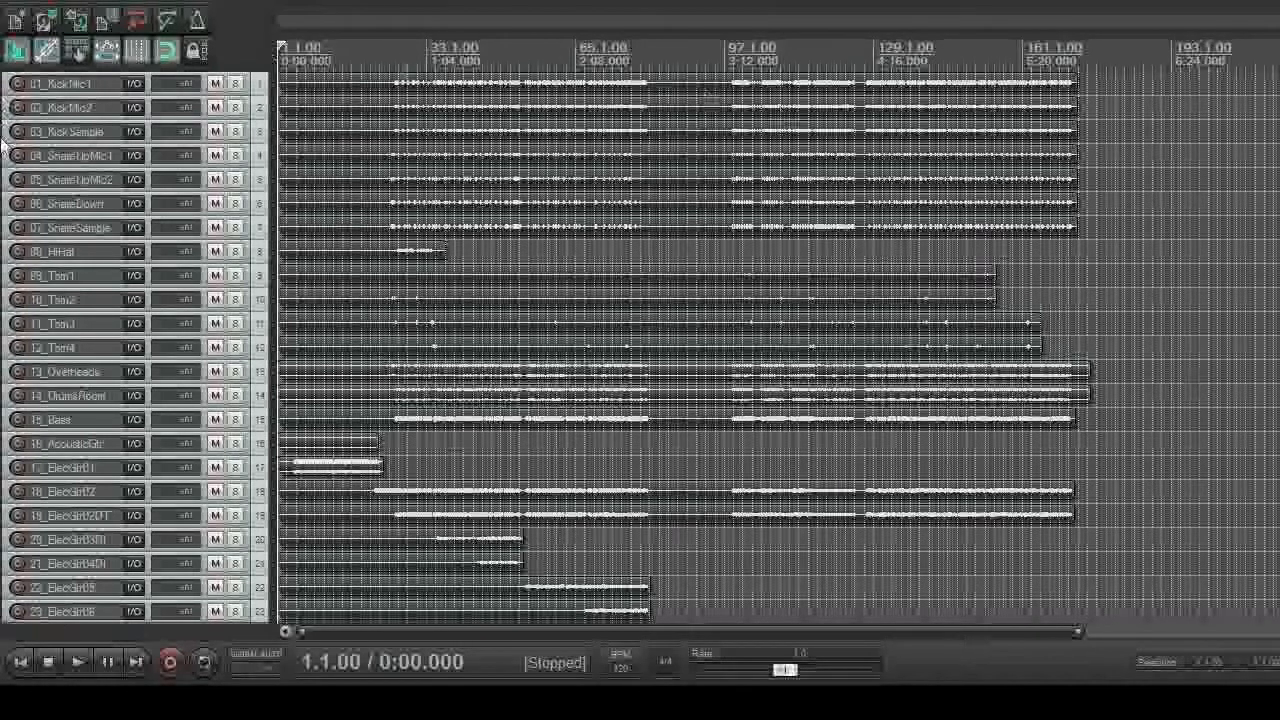
{"action": "scroll", "coordinate": [5, 140], "scroll_direction": "down", "scroll_amount": 9}
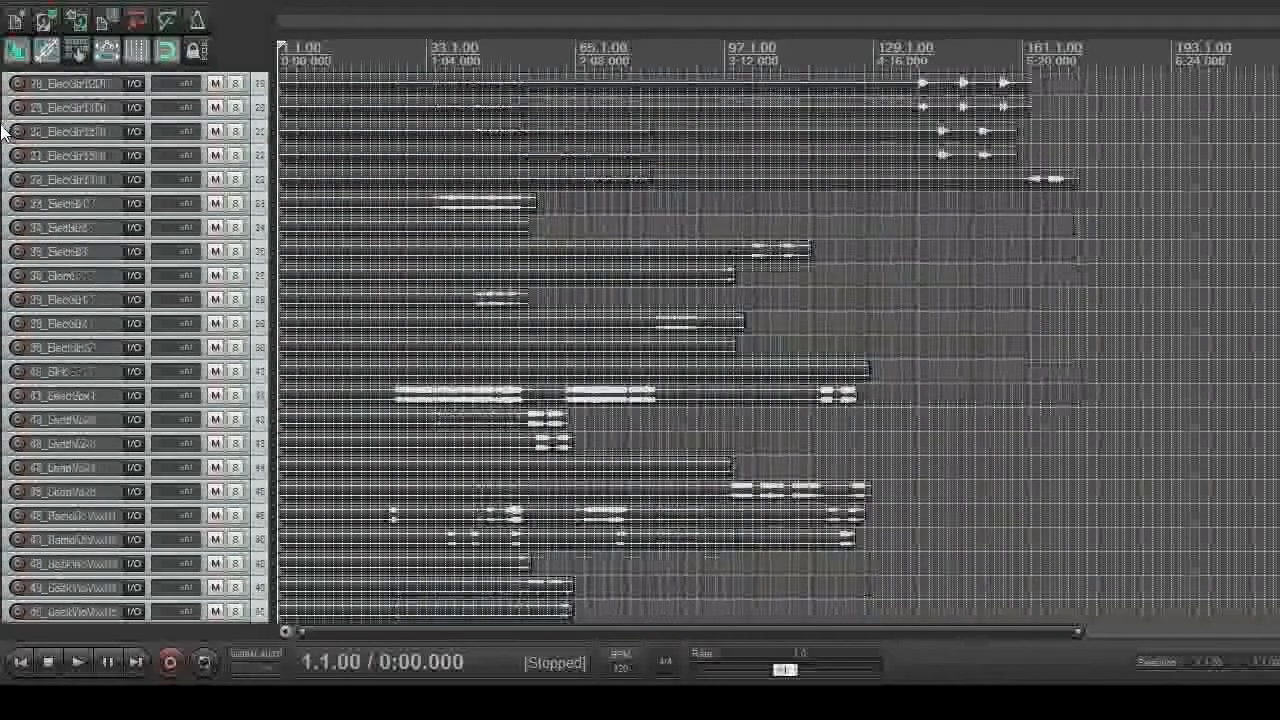
{"action": "scroll", "coordinate": [5, 135], "scroll_direction": "down", "scroll_amount": 3}
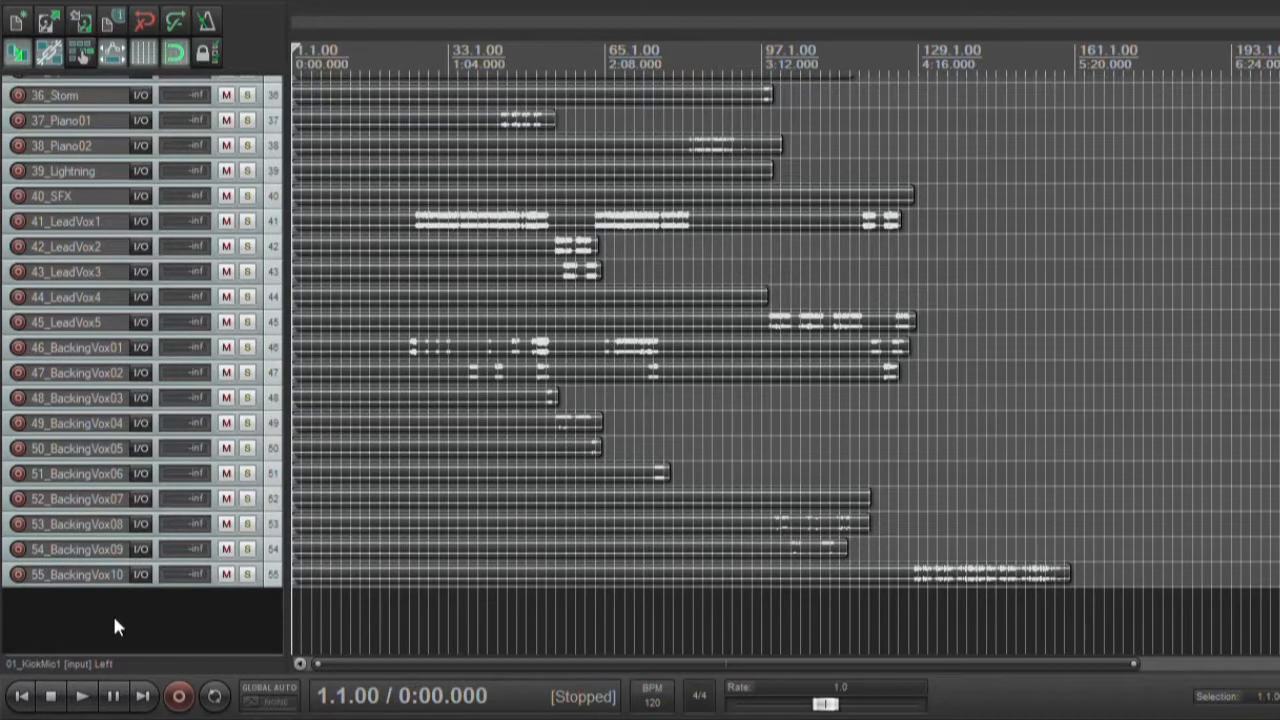
{"action": "scroll", "coordinate": [112, 613], "scroll_direction": "up", "scroll_amount": 8}
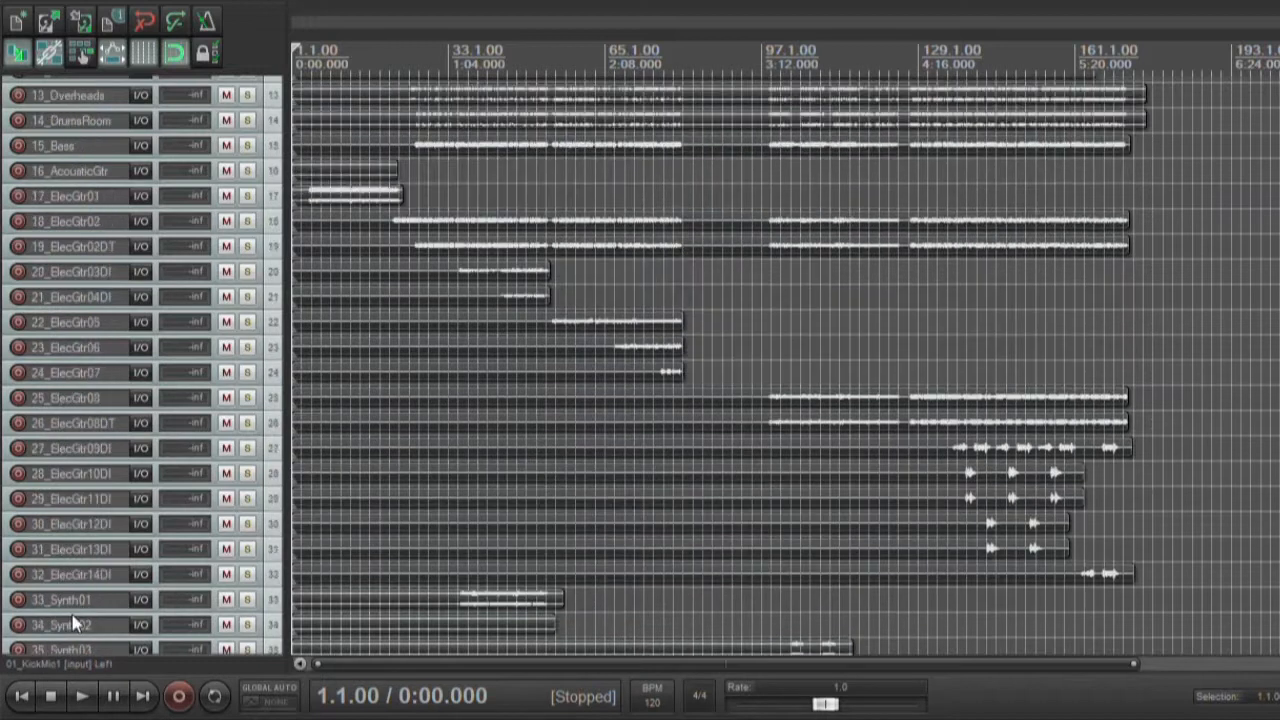
{"action": "scroll", "coordinate": [77, 518], "scroll_direction": "up", "scroll_amount": 5}
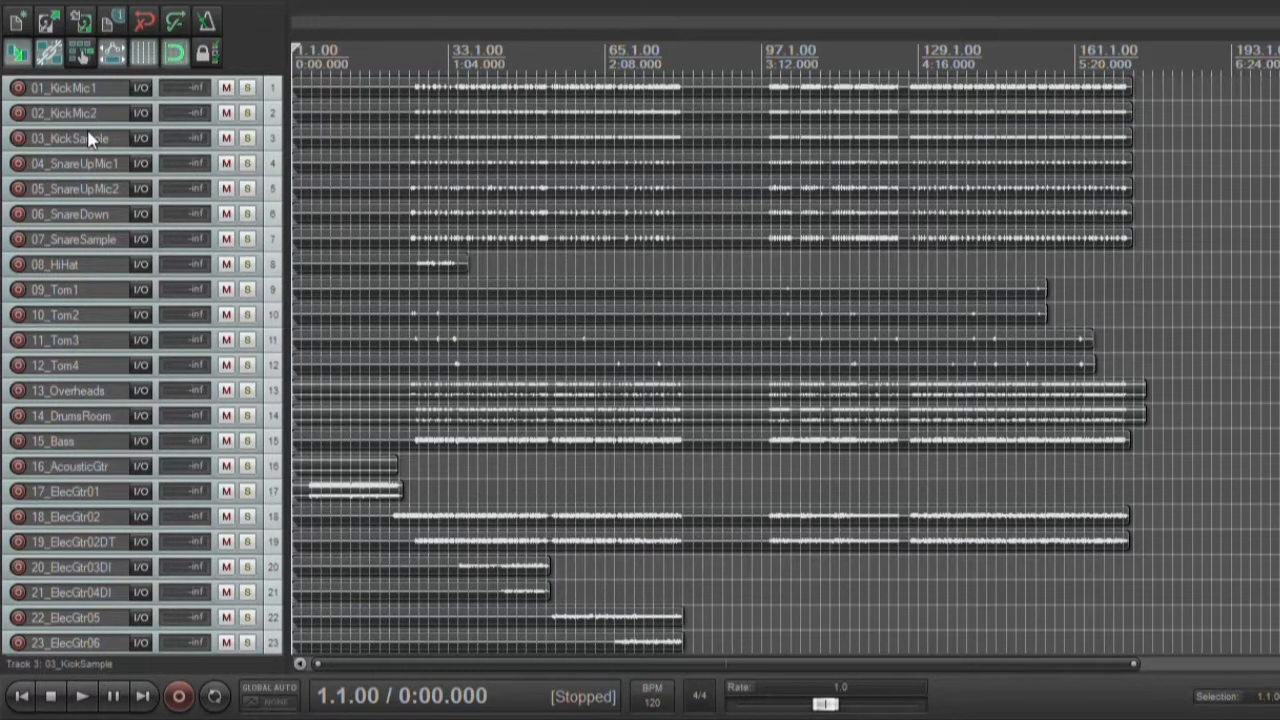
Insert a new track at the head of the list and nest 01_KickMic1, 02_KickMic2 and 03_KickSample inside it as a folder
{"action": "left_click", "coordinate": [79, 87]}
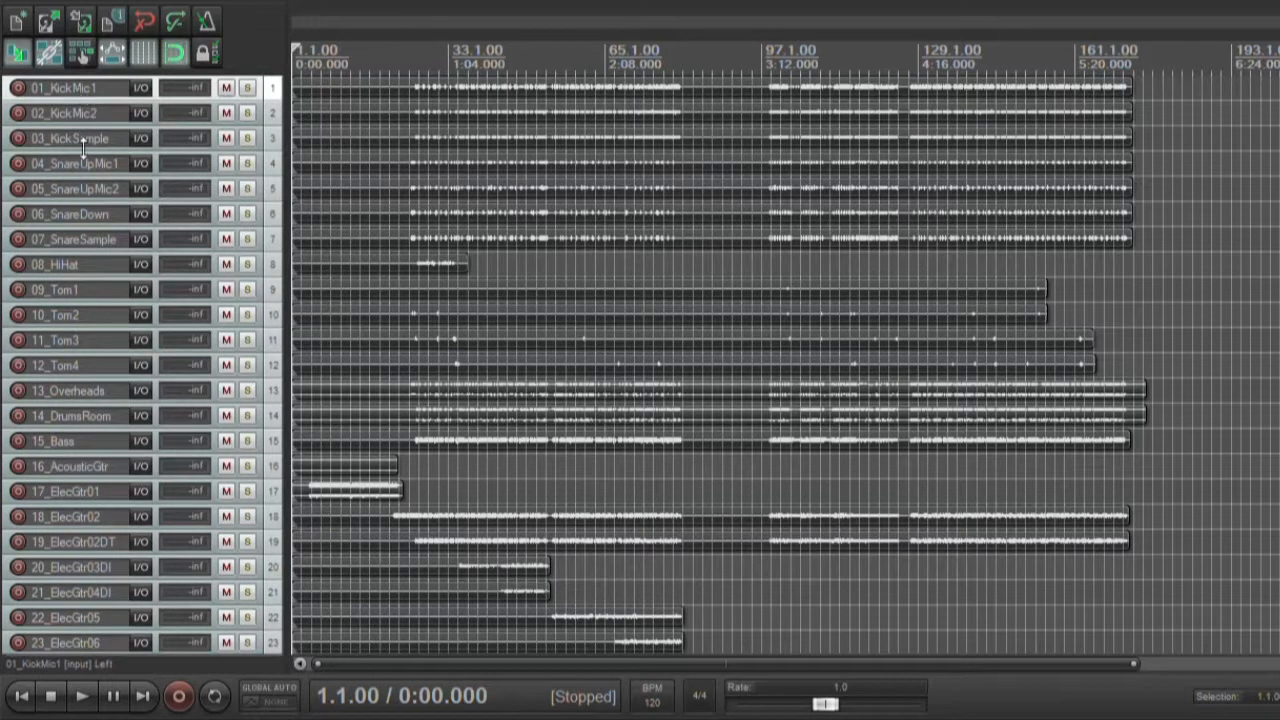
{"action": "key", "text": "ctrl+t"}
{"action": "mouse_move", "coordinate": [78, 114]}
{"action": "left_mouse_down"}
{"action": "mouse_move", "coordinate": [77, 78]}
{"action": "mouse_move", "coordinate": [70, 90]}
{"action": "left_mouse_up"}
{"action": "left_click", "coordinate": [77, 113]}
{"action": "left_click", "coordinate": [90, 165], "text": "shift"}
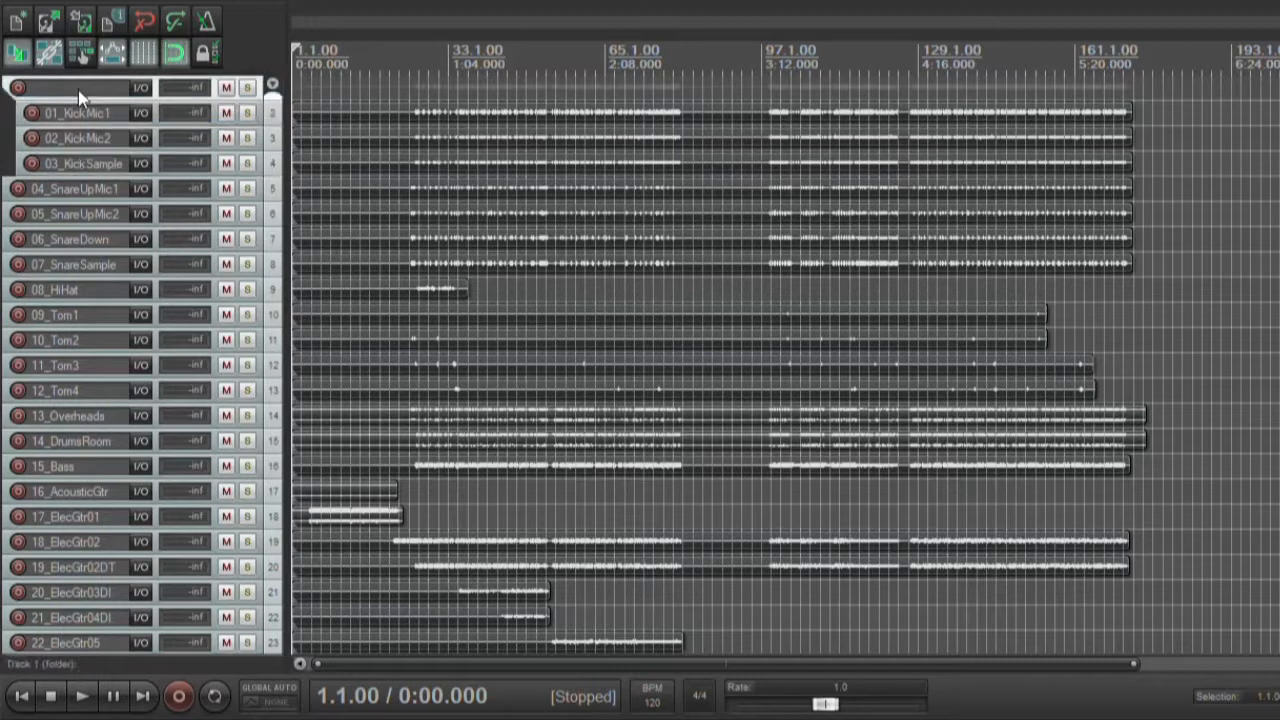
Name the folder track above the kick tracks Kick
{"action": "double_click", "coordinate": [97, 96]}
{"action": "type", "text": "Kick"}
{"action": "key", "text": "Tab"}
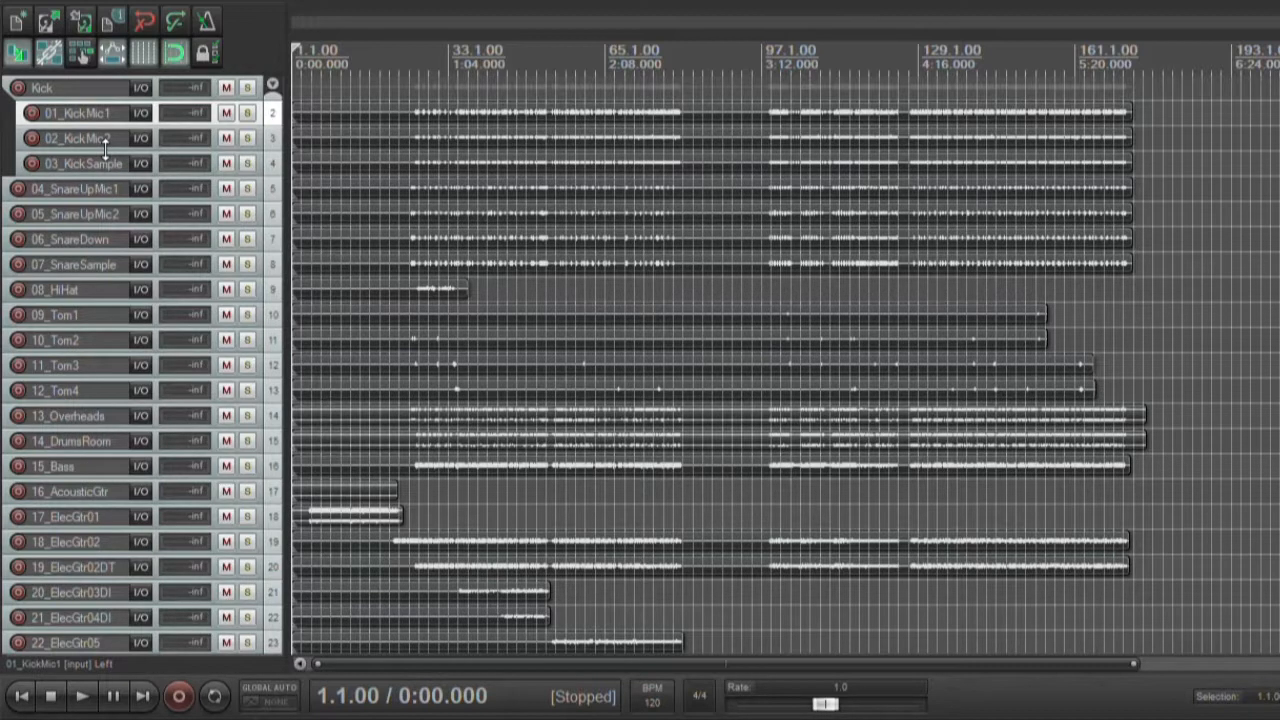
Move 08_HiHat beneath 13_Overheads as its child track
{"action": "scroll", "coordinate": [53, 350], "scroll_direction": "down", "scroll_amount": 3}
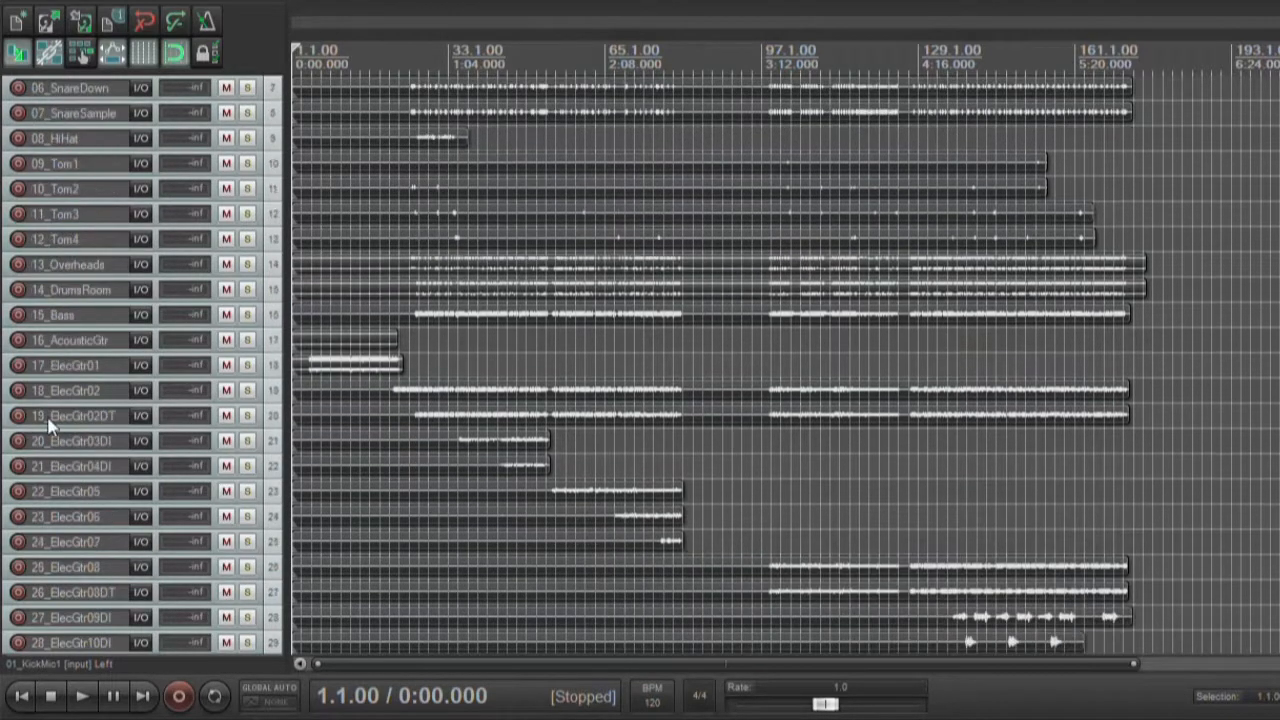
{"action": "scroll", "coordinate": [42, 208], "scroll_direction": "up", "scroll_amount": 2}
{"action": "scroll", "coordinate": [52, 250], "scroll_direction": "up", "scroll_amount": 1}
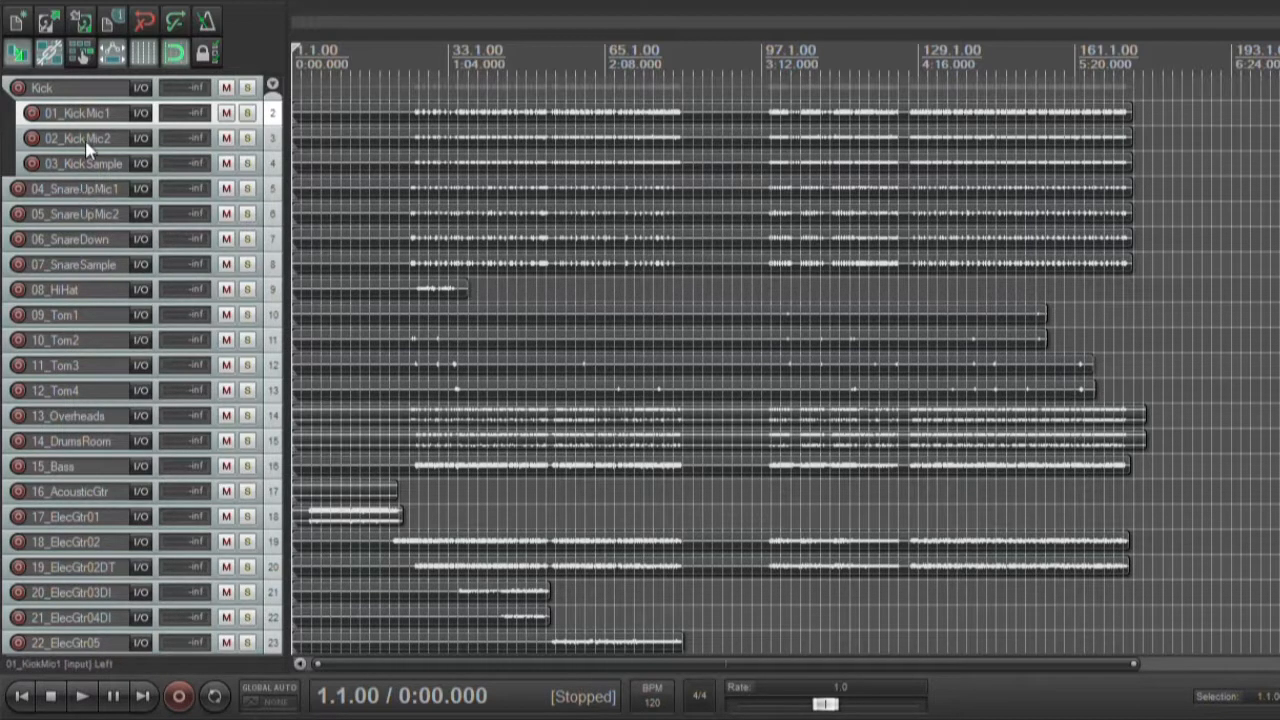
{"action": "left_click", "coordinate": [78, 289]}
{"action": "left_click_drag", "start_coordinate": [78, 288], "coordinate": [90, 416]}
Look over the tracks below 13_Overheads and single out the DI guitars 20_ElecGtr03DI and 21_ElecGtr04DI
{"action": "scroll", "coordinate": [91, 416], "scroll_direction": "down", "scroll_amount": 1}
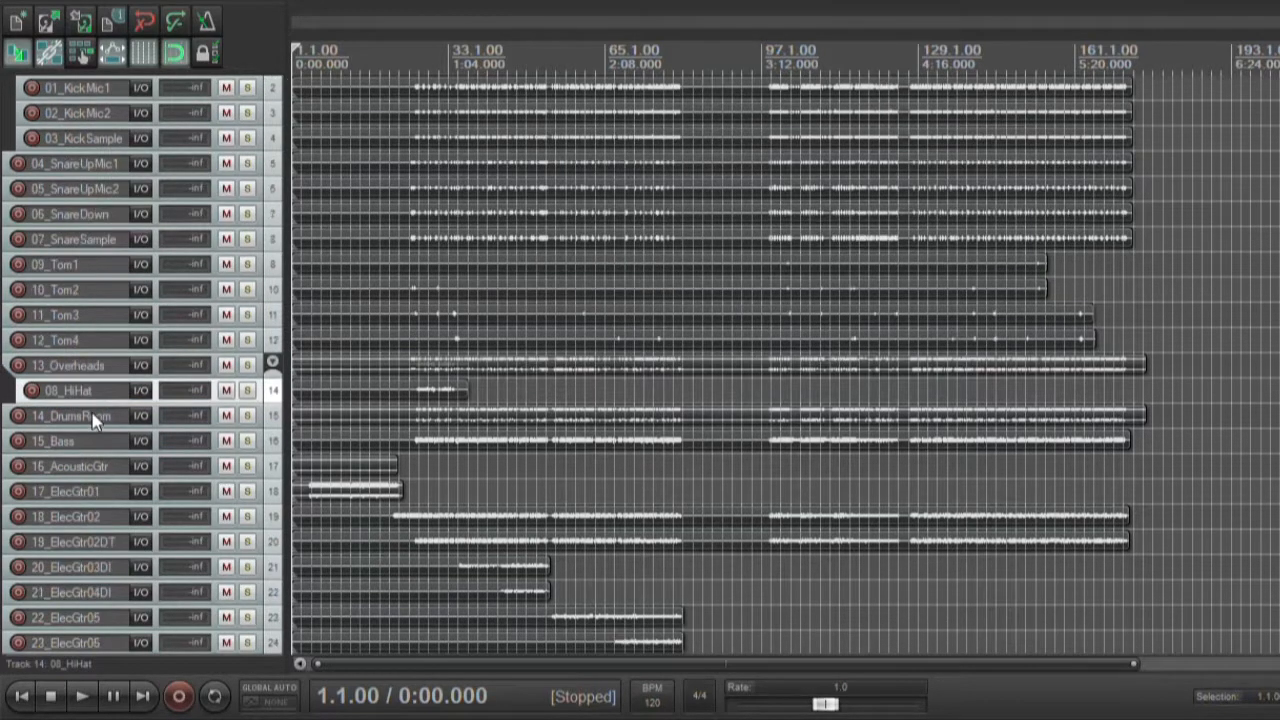
{"action": "scroll", "coordinate": [95, 421], "scroll_direction": "down", "scroll_amount": 1}
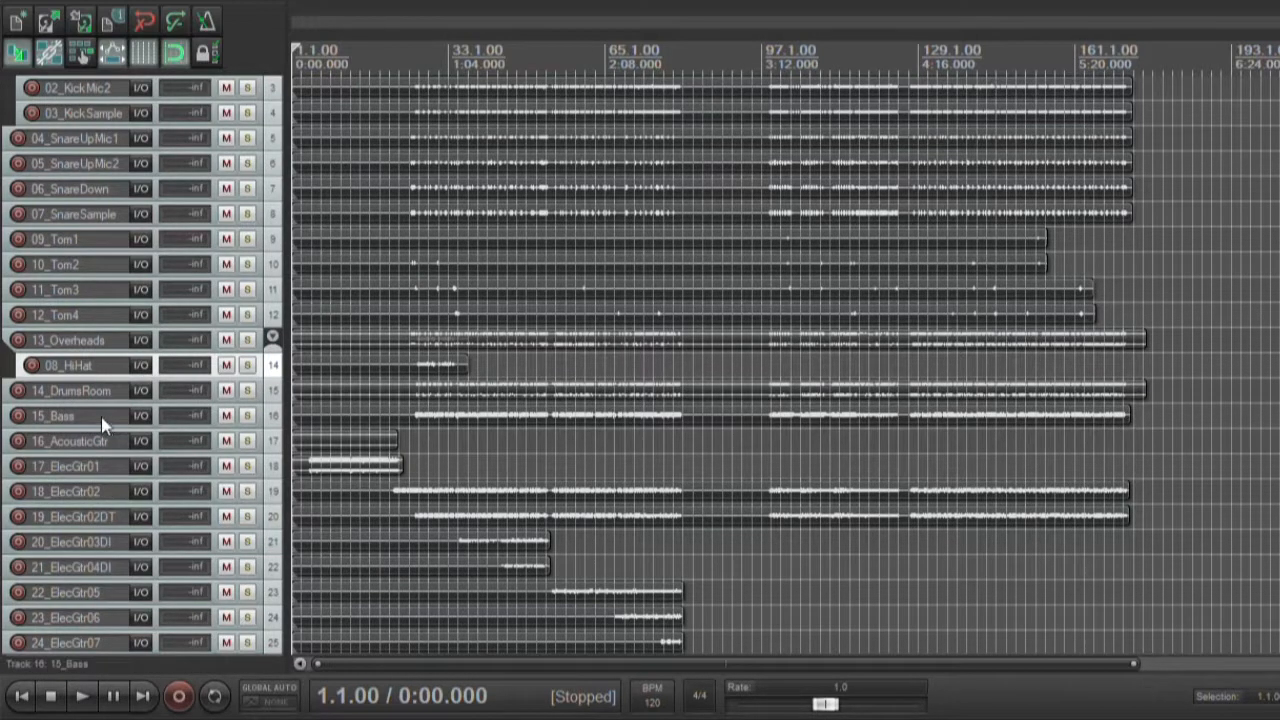
{"action": "scroll", "coordinate": [101, 417], "scroll_direction": "down", "scroll_amount": 2}
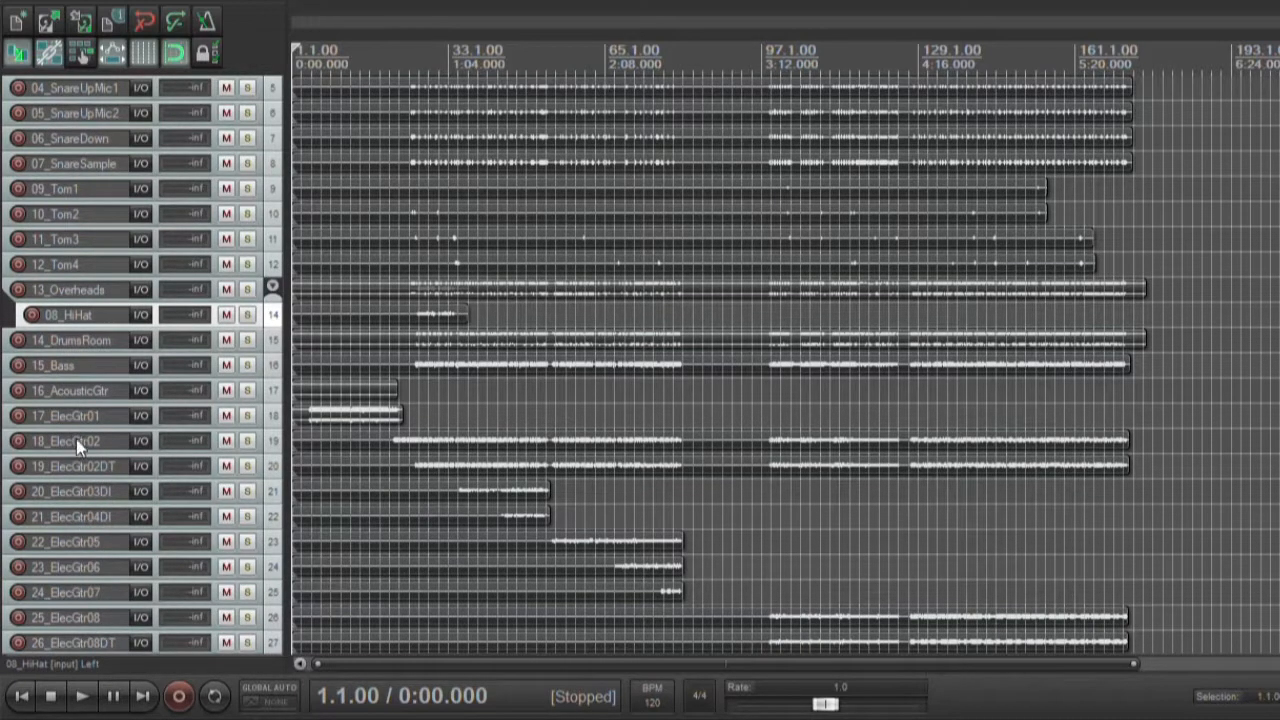
{"action": "scroll", "coordinate": [7, 434], "scroll_direction": "down", "scroll_amount": 3}
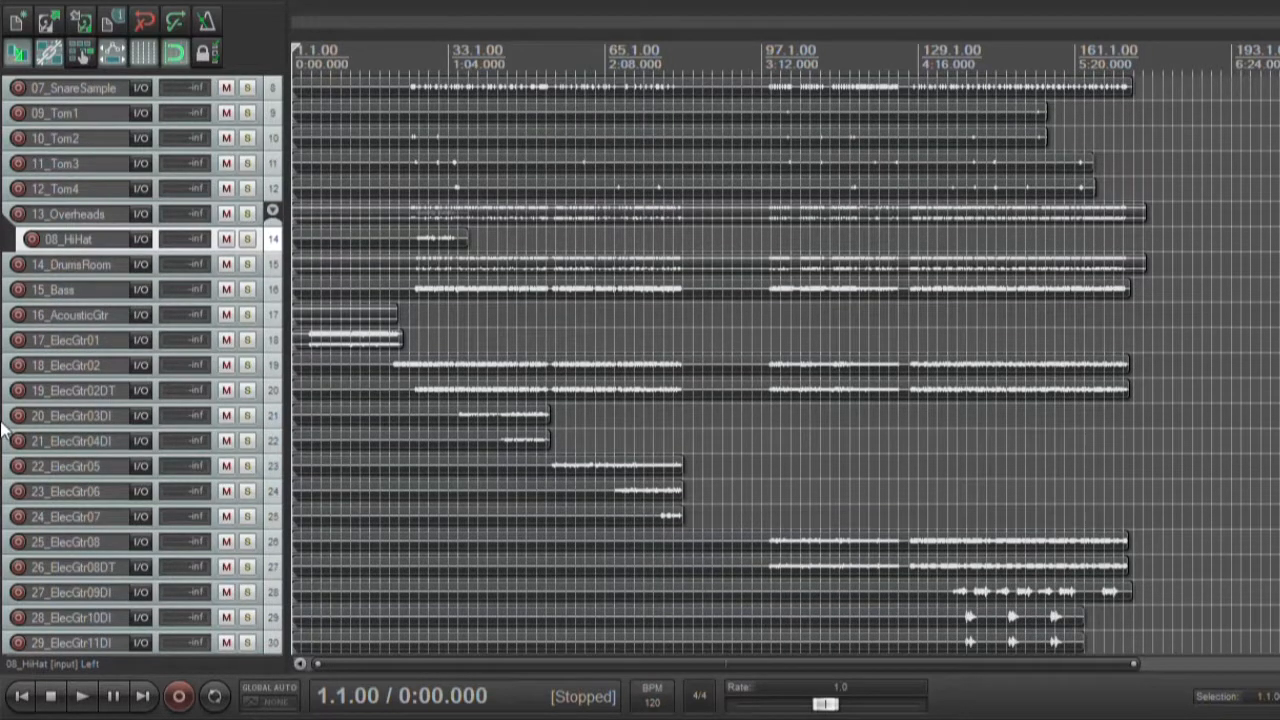
{"action": "scroll", "coordinate": [7, 432], "scroll_direction": "down", "scroll_amount": 1}
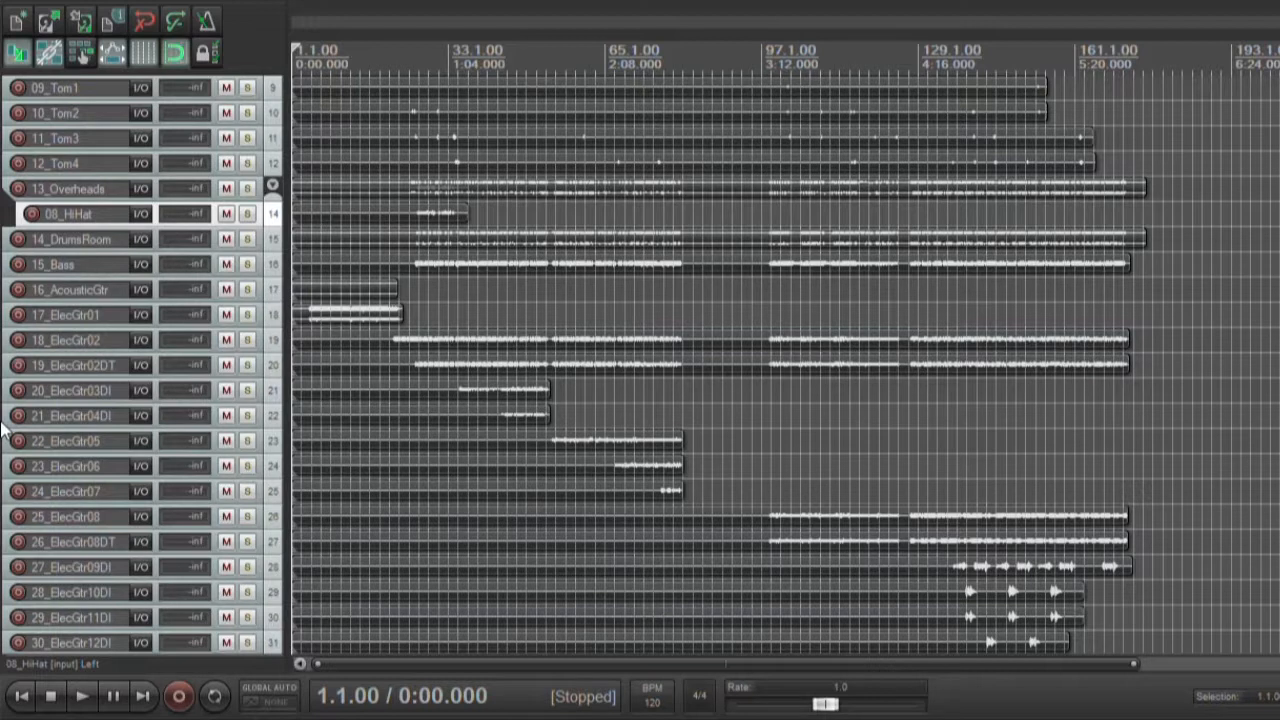
{"action": "left_click", "coordinate": [98, 386]}
{"action": "left_click", "coordinate": [97, 407]}
Go through the remaining DI guitar tracks from 27_ElecGtr09DI to 31_ElecGtr13DI one by one
{"action": "scroll", "coordinate": [7, 490], "scroll_direction": "down", "scroll_amount": 2}
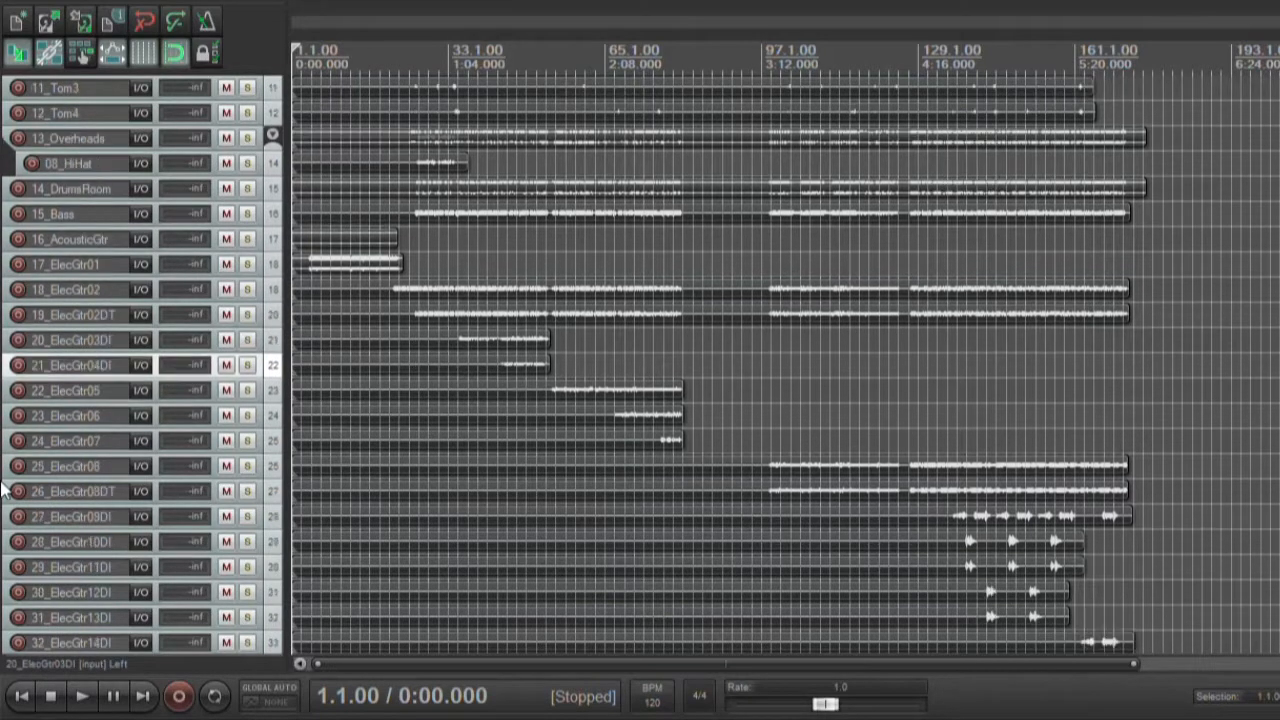
{"action": "left_click", "coordinate": [101, 518]}
{"action": "left_click", "coordinate": [106, 543]}
{"action": "left_click", "coordinate": [108, 567]}
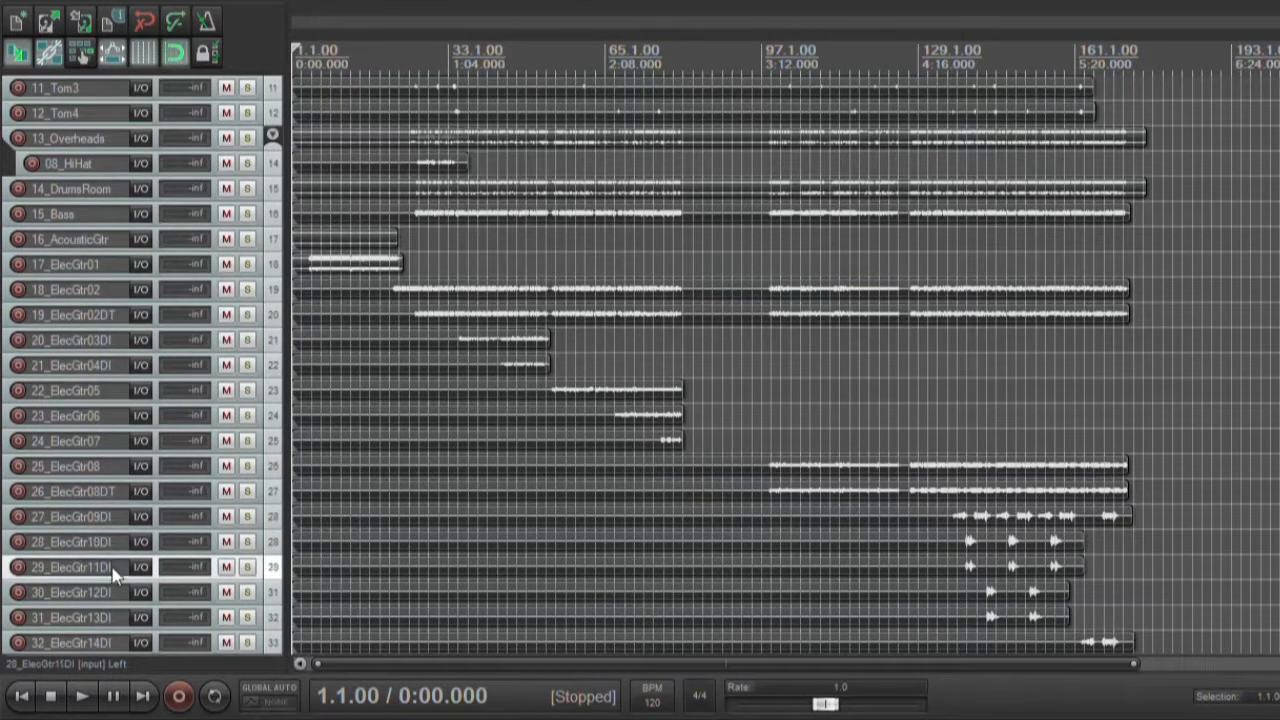
{"action": "left_click", "coordinate": [112, 593]}
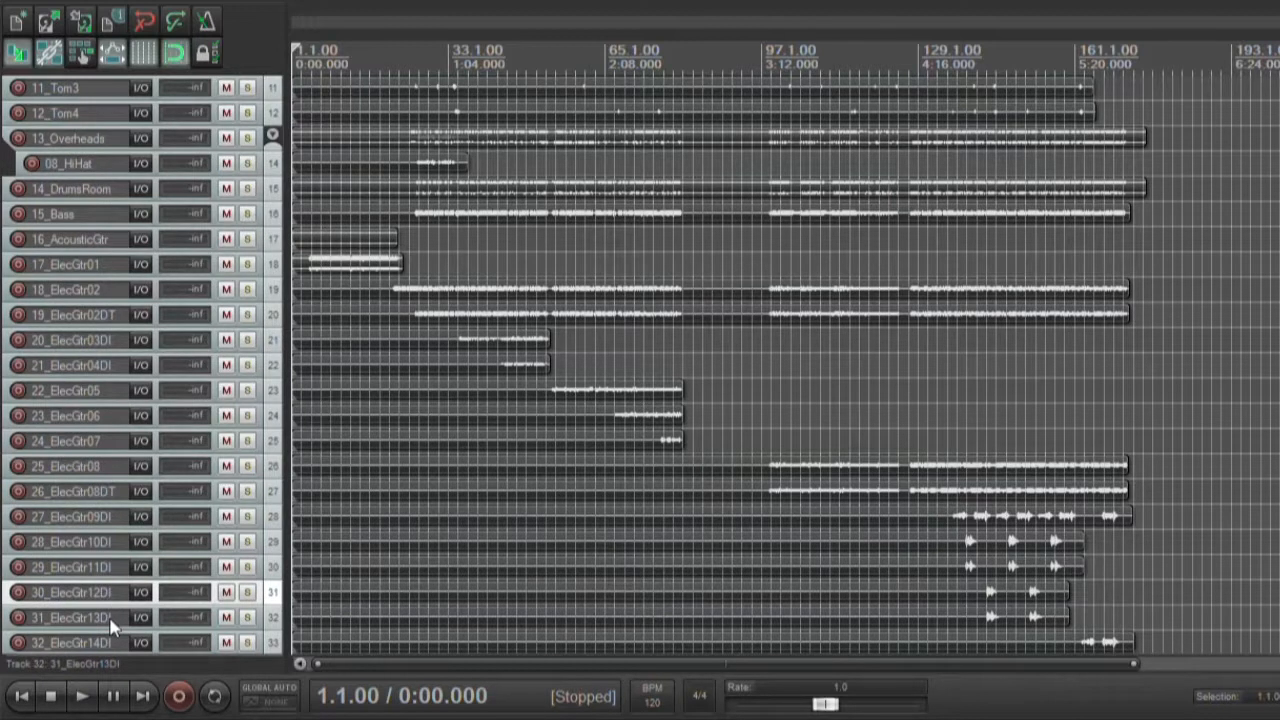
{"action": "scroll", "coordinate": [112, 600], "scroll_direction": "down", "scroll_amount": 3}
{"action": "left_click", "coordinate": [62, 541]}
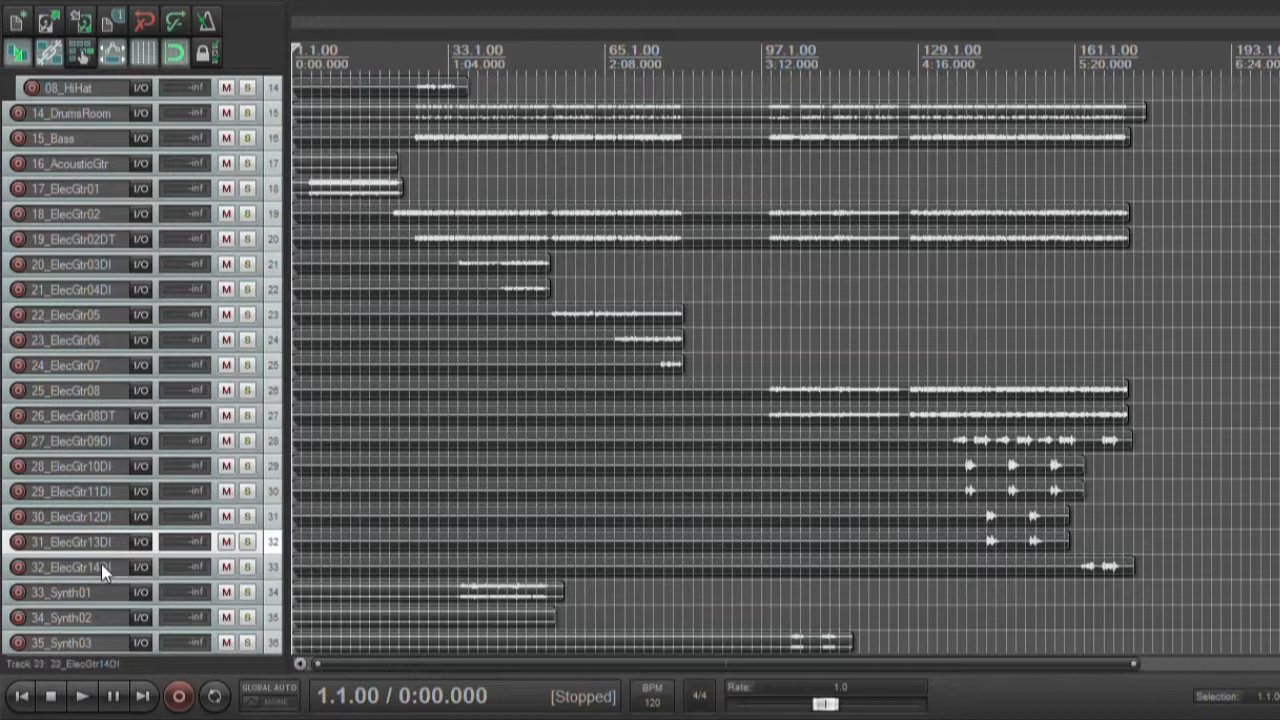
Insert a folder track named Piano below 36_Storm and nest 37_Piano01 and 38_Piano02 inside it
{"action": "scroll", "coordinate": [101, 564], "scroll_direction": "down", "scroll_amount": 3}
{"action": "scroll", "coordinate": [101, 564], "scroll_direction": "down", "scroll_amount": 6}
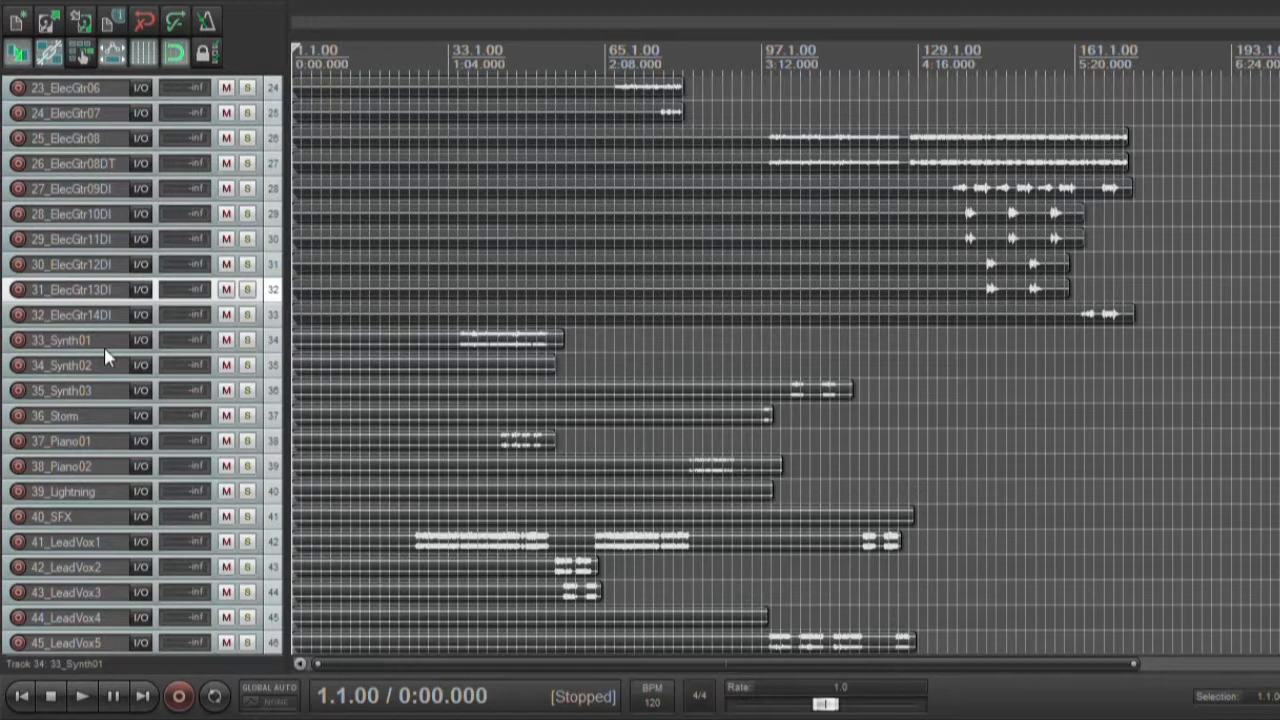
{"action": "left_click", "coordinate": [100, 441]}
{"action": "left_click", "coordinate": [97, 464]}
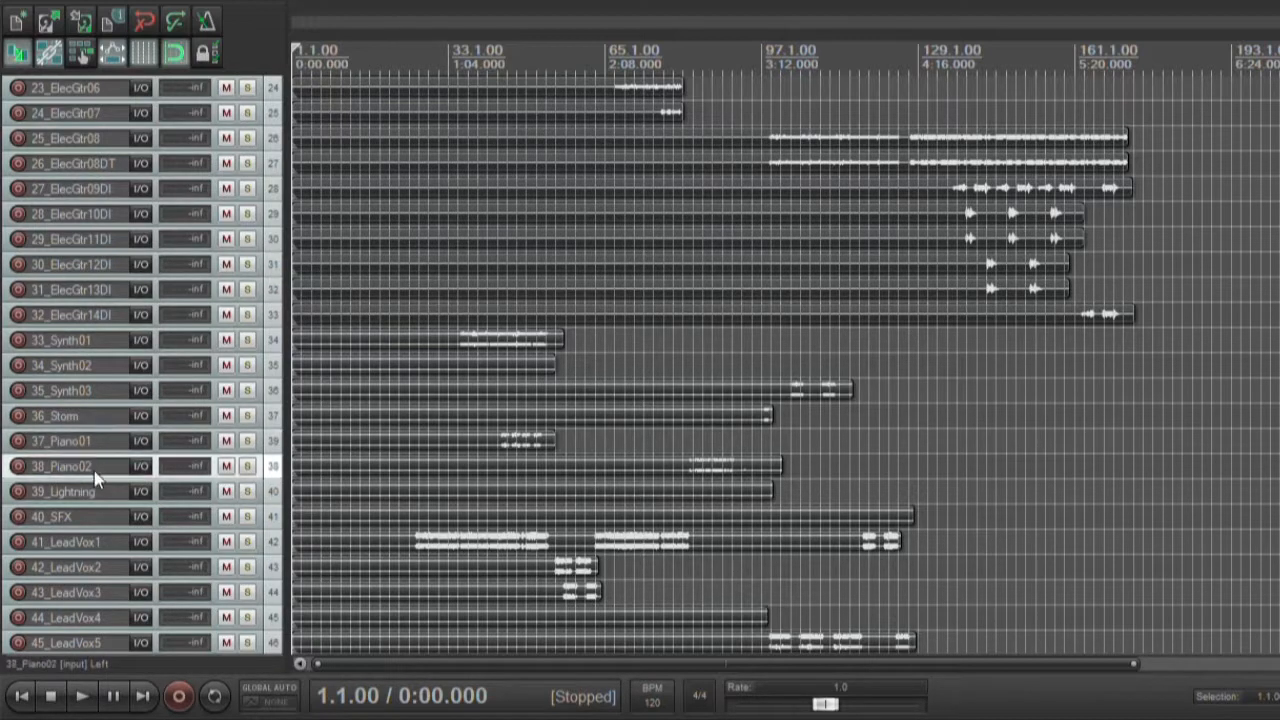
{"action": "left_click", "coordinate": [86, 419]}
{"action": "key", "text": "ctrl+t"}
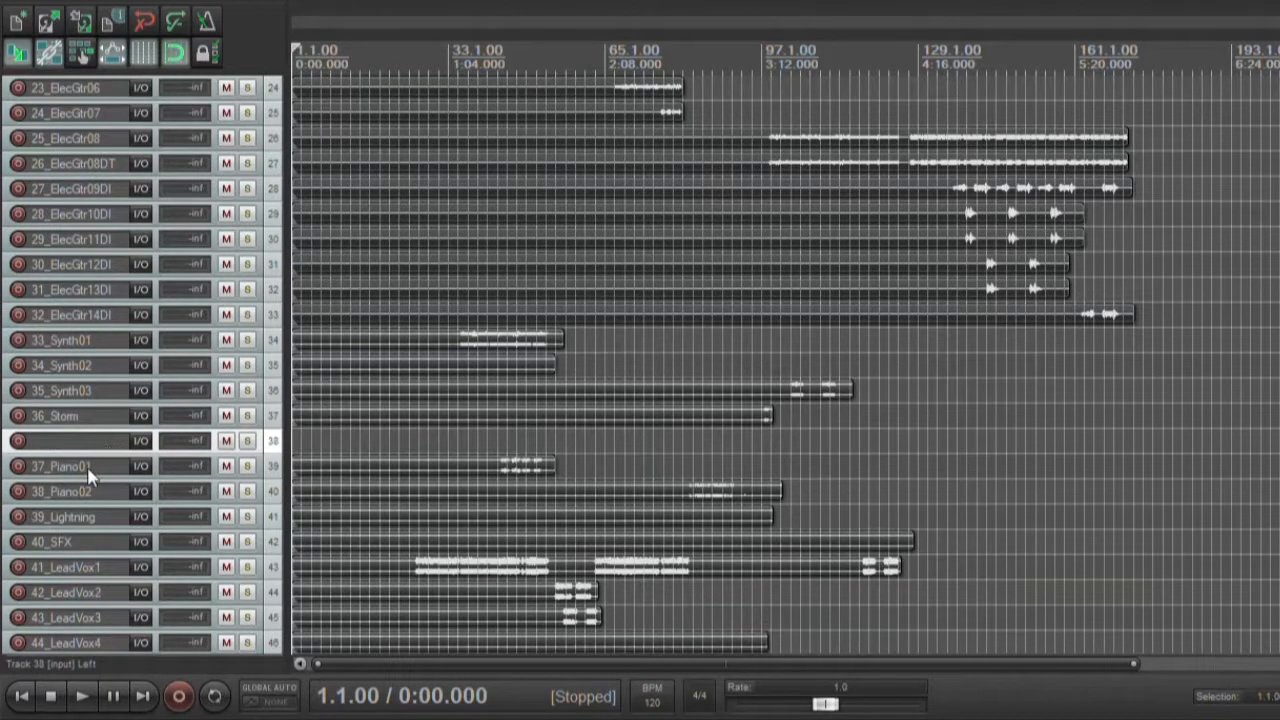
{"action": "left_click", "coordinate": [88, 468]}
{"action": "left_click", "coordinate": [95, 490], "text": "shift"}
{"action": "left_click_drag", "start_coordinate": [80, 467], "coordinate": [84, 447]}
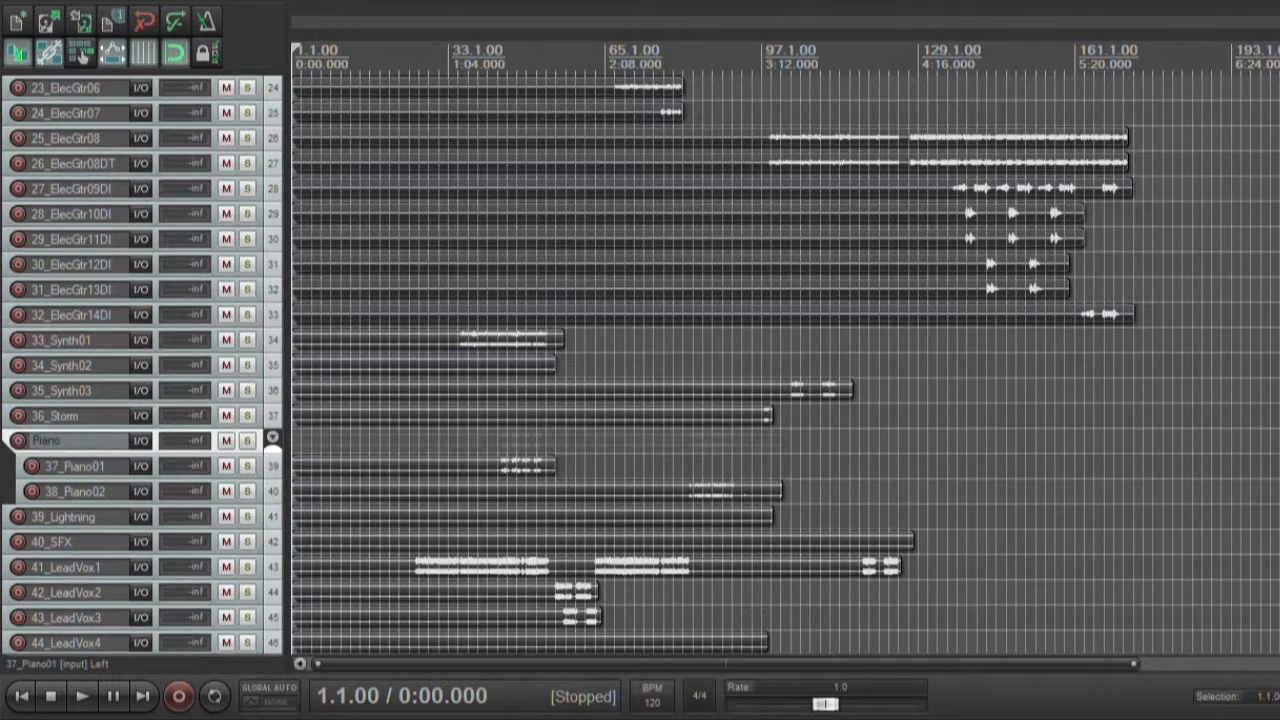
Insert a new track below 40_SFX as the Lead Vox folder for tracks 41_LeadVox1 to 45_LeadVox5
{"action": "left_click", "coordinate": [108, 540]}
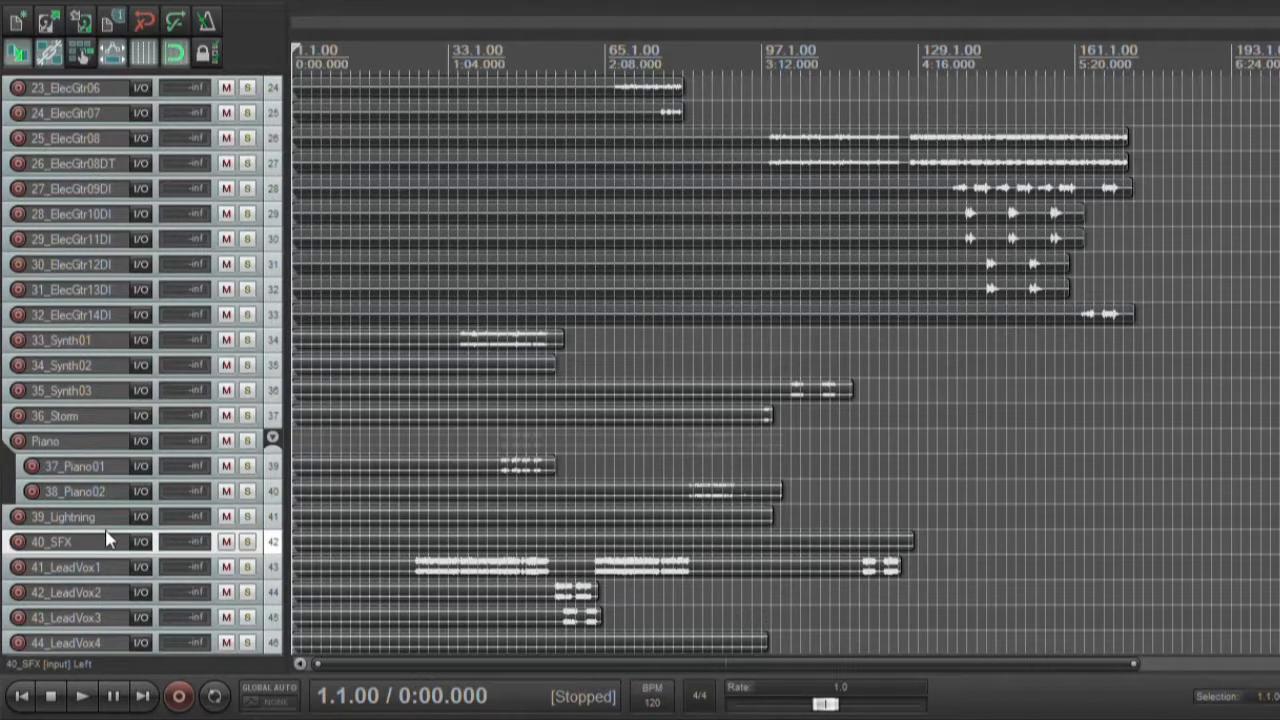
{"action": "scroll", "coordinate": [108, 540], "scroll_direction": "down", "scroll_amount": 3}
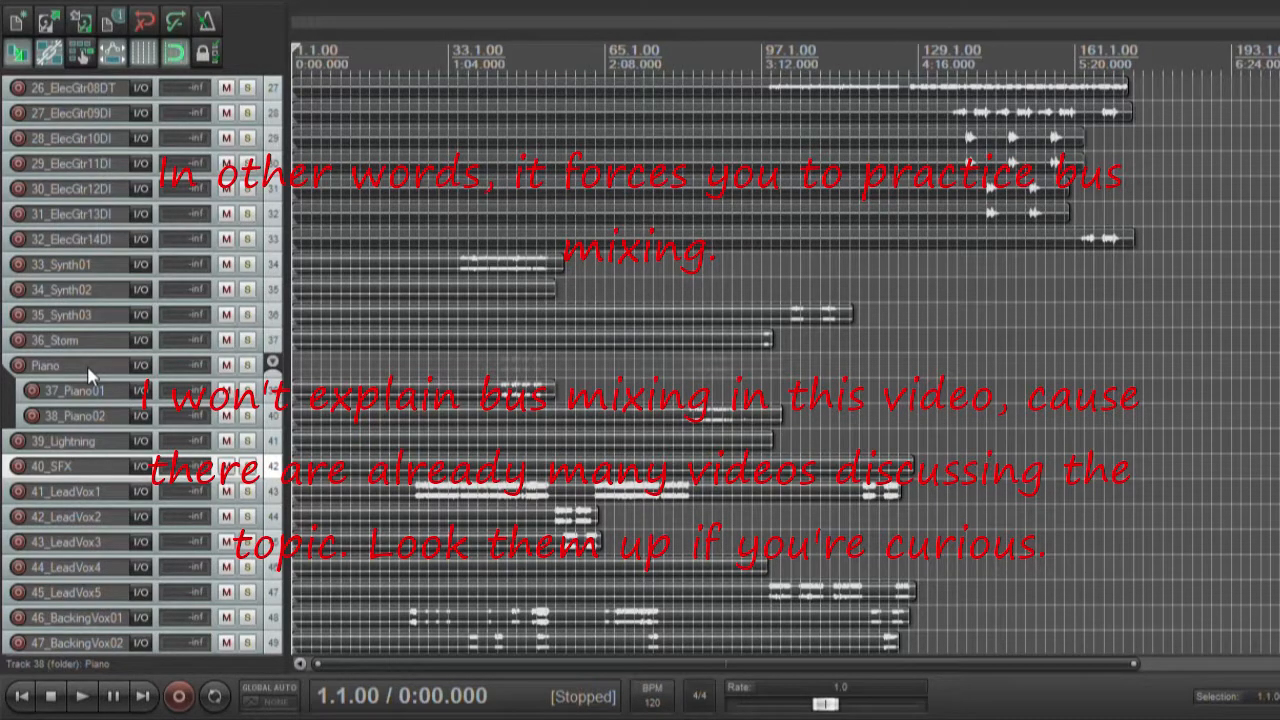
{"action": "scroll", "coordinate": [88, 410], "scroll_direction": "down", "scroll_amount": 2}
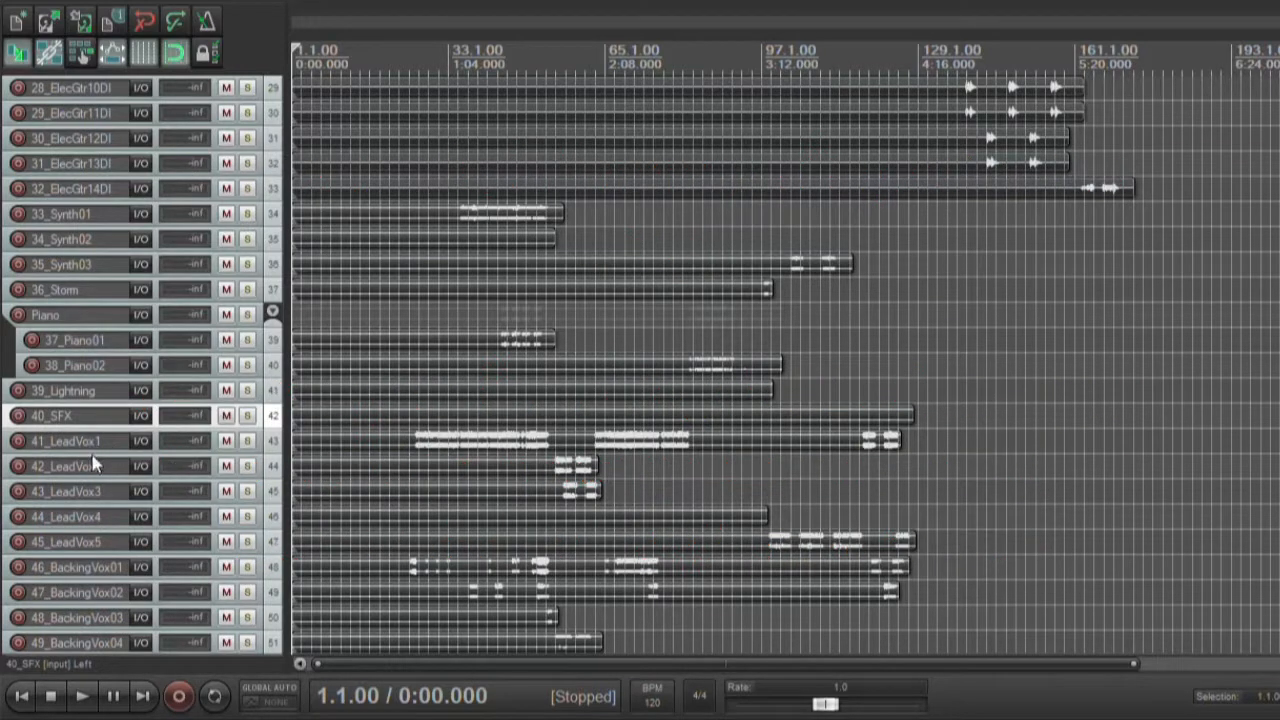
{"action": "scroll", "coordinate": [671, 494], "scroll_direction": "up", "scroll_amount": 4}
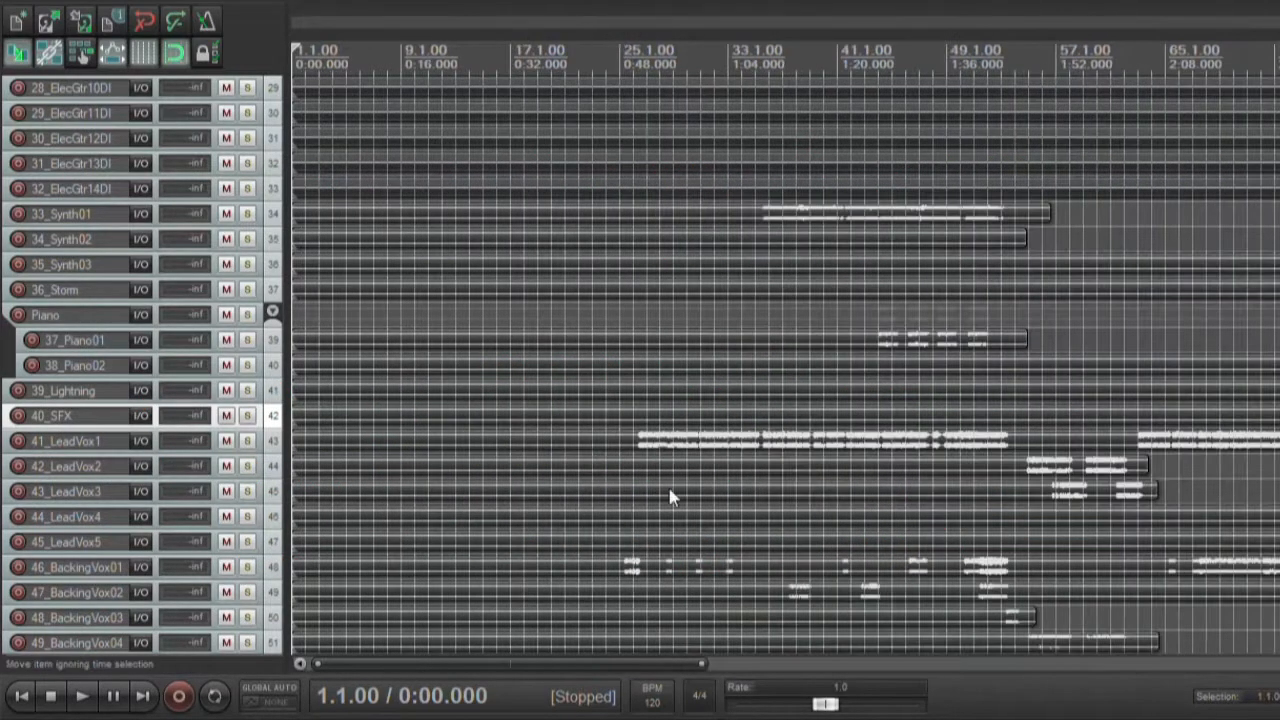
{"action": "scroll", "coordinate": [1081, 462], "scroll_direction": "down", "scroll_amount": 4}
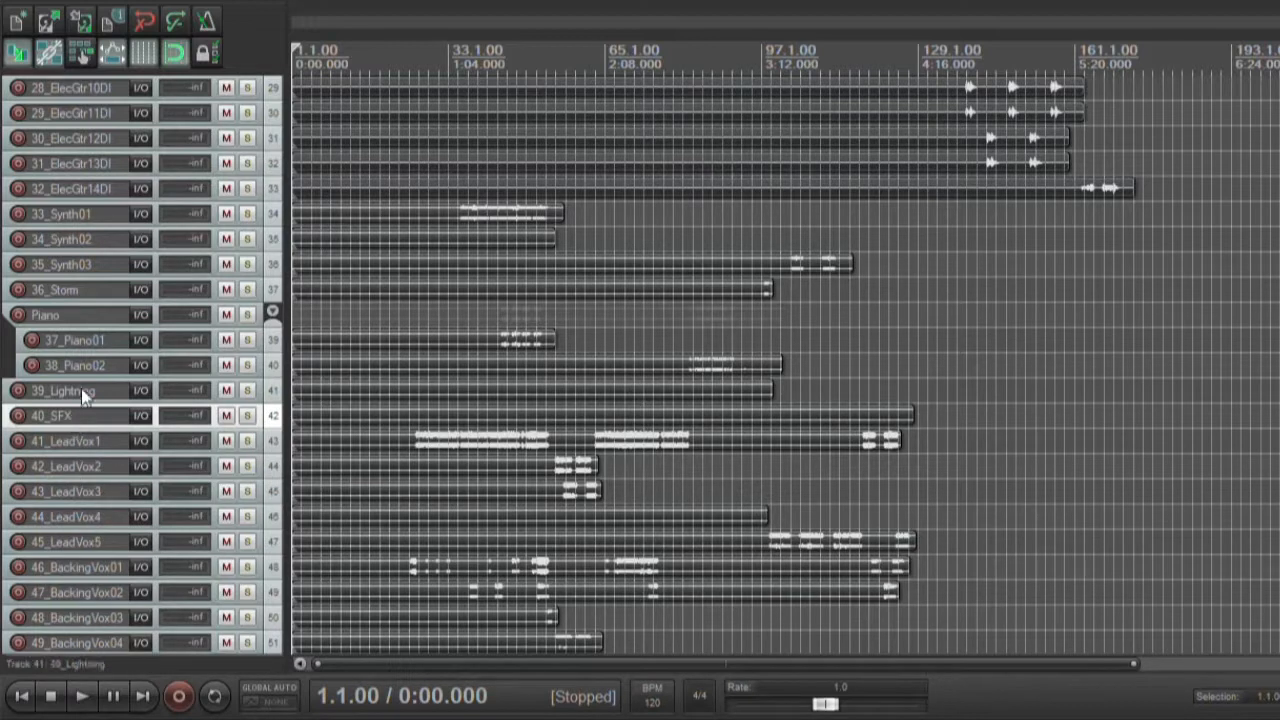
{"action": "key", "text": "ctrl+t"}
{"action": "left_click", "coordinate": [93, 468]}
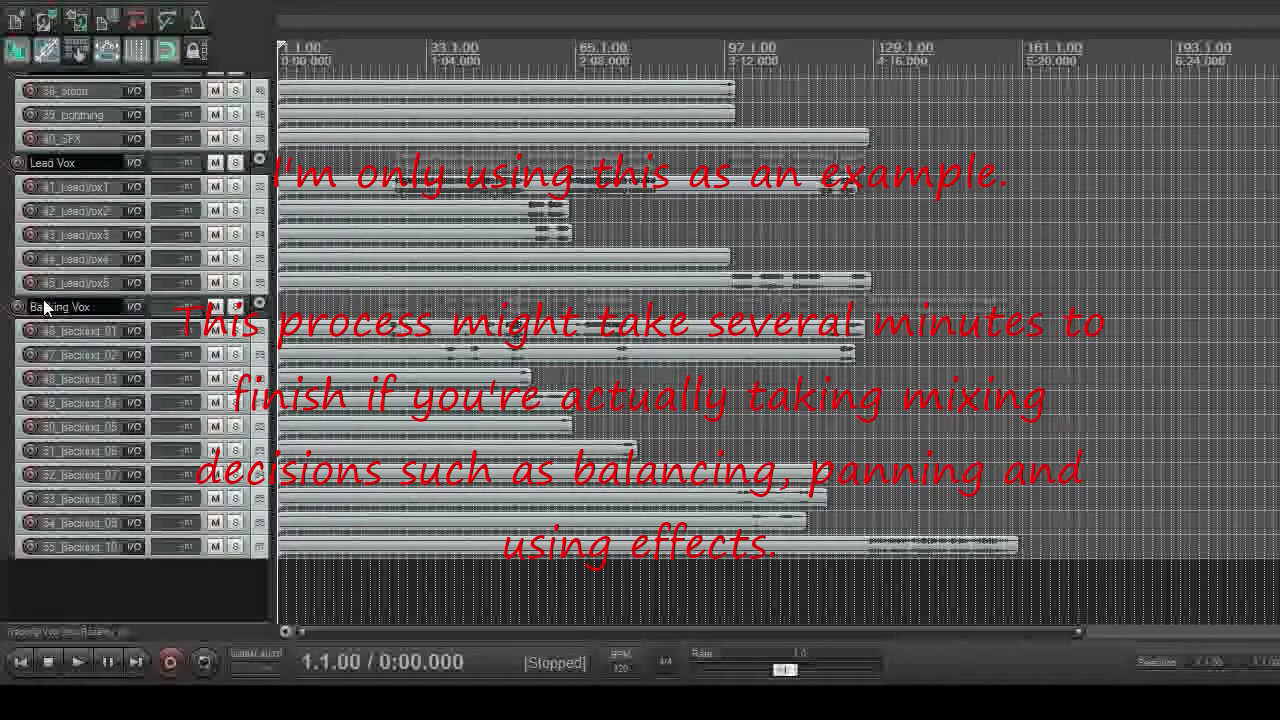
Look back over the finished instrument folders from Backing Vox up past Lead Guitars and Extra Guitars 1
{"action": "scroll", "coordinate": [5, 358], "scroll_direction": "up", "scroll_amount": 3}
{"action": "scroll", "coordinate": [5, 358], "scroll_direction": "up", "scroll_amount": 6}
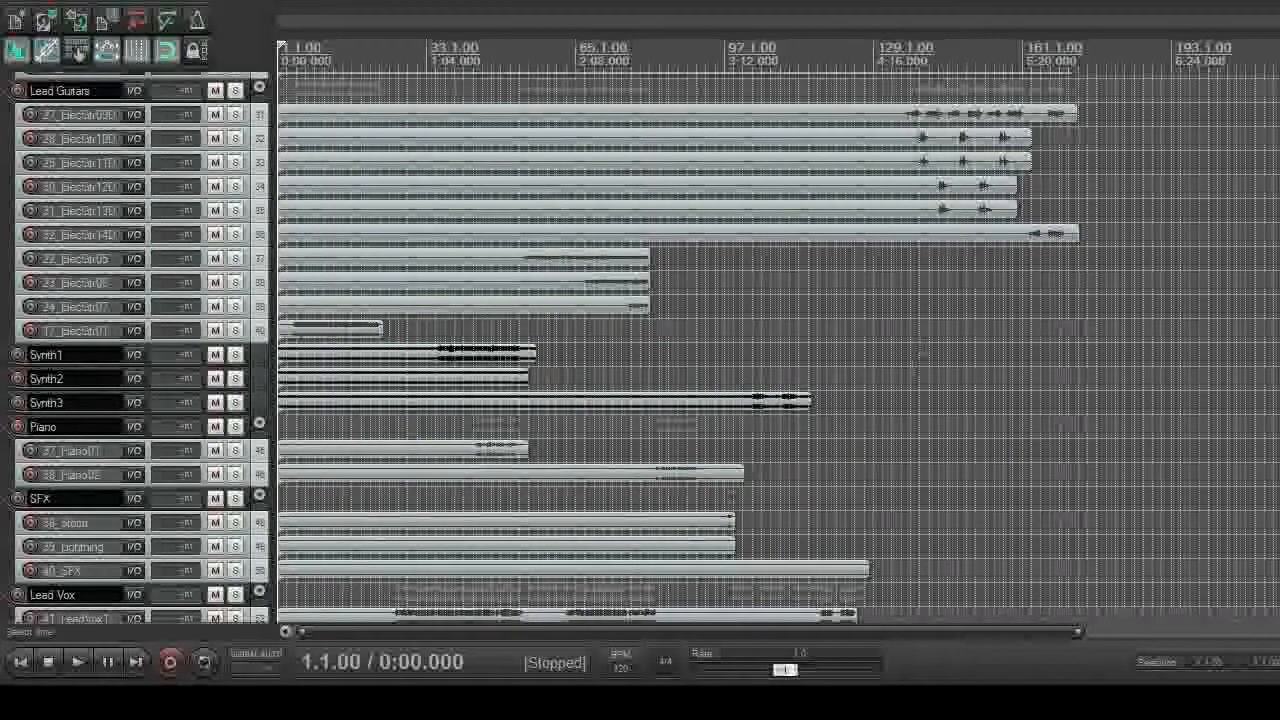
{"action": "scroll", "coordinate": [43, 330], "scroll_direction": "up", "scroll_amount": 10}
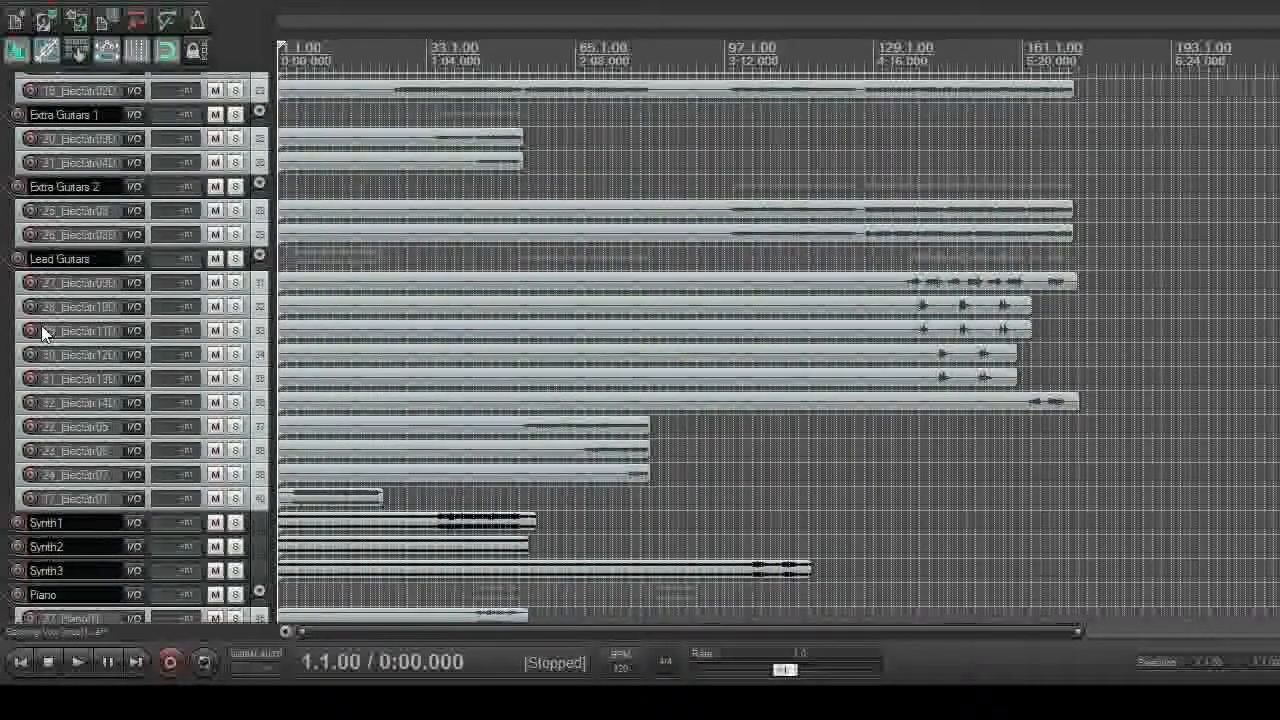
{"action": "scroll", "coordinate": [52, 284], "scroll_direction": "up", "scroll_amount": 3}
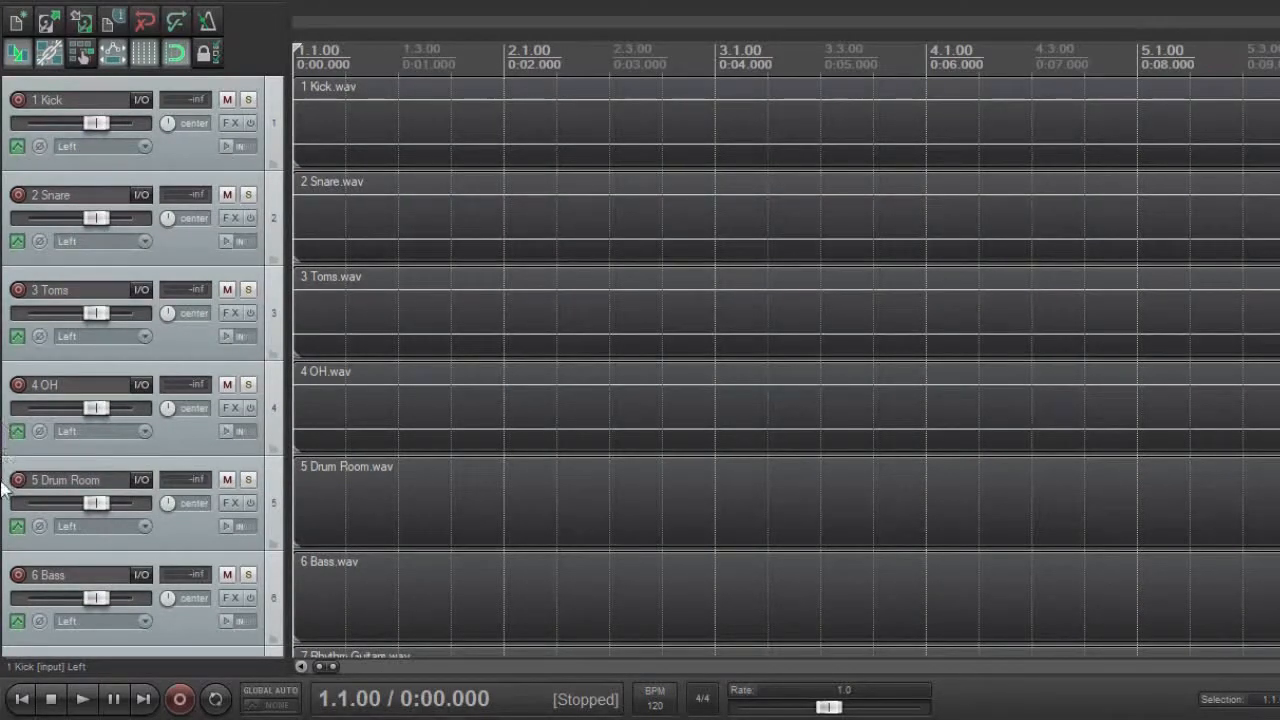
Minimize all track heights and group 12 Synth 1, 13 Synth 2 and 14 Synth 3 in a new folder track named Synth
{"action": "key", "text": "grave"}
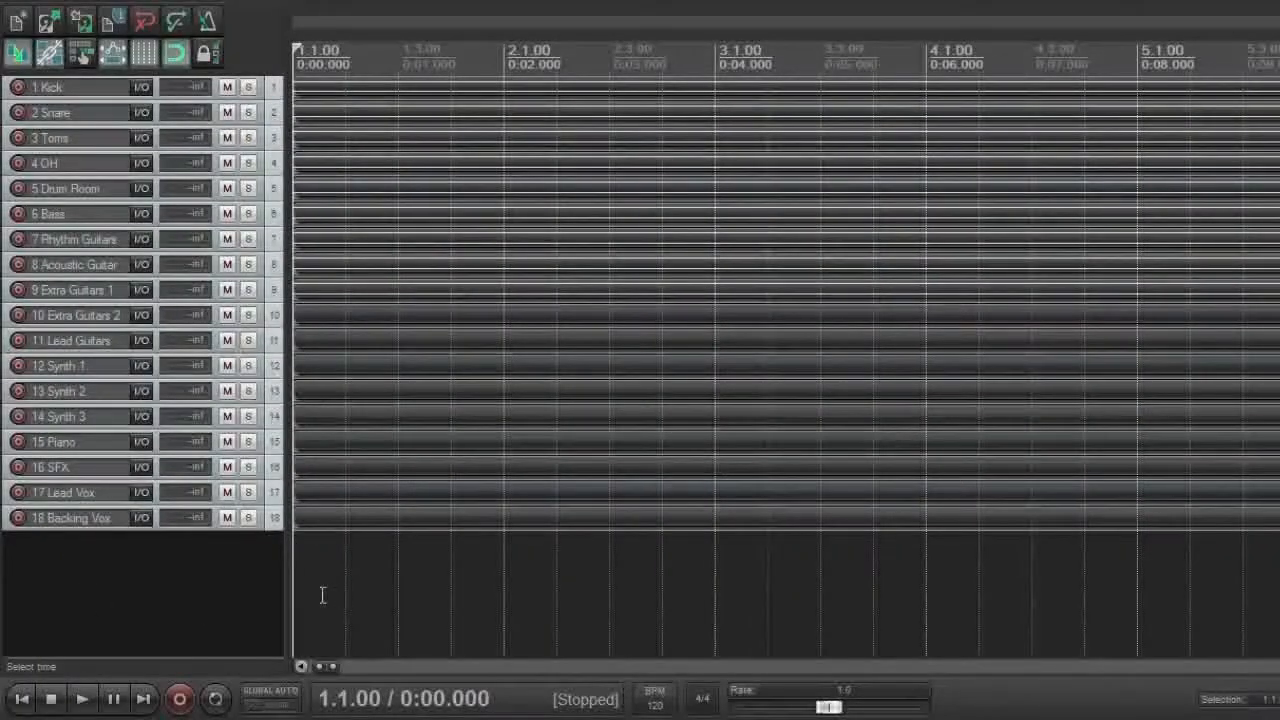
{"action": "scroll", "coordinate": [319, 595], "scroll_direction": "down", "scroll_amount": 6}
{"action": "double_click", "coordinate": [71, 590]}
{"action": "left_click_drag", "start_coordinate": [71, 543], "coordinate": [71, 354]}
{"action": "left_click", "coordinate": [71, 393]}
{"action": "left_click", "coordinate": [71, 442], "text": "shift"}
{"action": "left_click_drag", "start_coordinate": [71, 442], "coordinate": [71, 376]}
{"action": "type", "text": "Synth"}
Insert a folder track named Guitars holding 7 Rhythm Guitars, 9 Extra Guitars 1, 10 Extra Guitars 2 and 11 Lead Guitars
{"action": "left_click_drag", "start_coordinate": [71, 568], "coordinate": [88, 252]}
{"action": "left_click", "coordinate": [88, 370], "text": "shift"}
{"action": "double_click", "coordinate": [76, 240]}
{"action": "type", "text": "Guitars"}
Add a folder track named Drums above 1 Kick and nest tracks 1 Kick to 5 Drum Room inside it
{"action": "left_click_drag", "start_coordinate": [88, 594], "coordinate": [88, 82]}
{"action": "type", "text": "Drums"}
{"action": "left_click", "coordinate": [74, 113]}
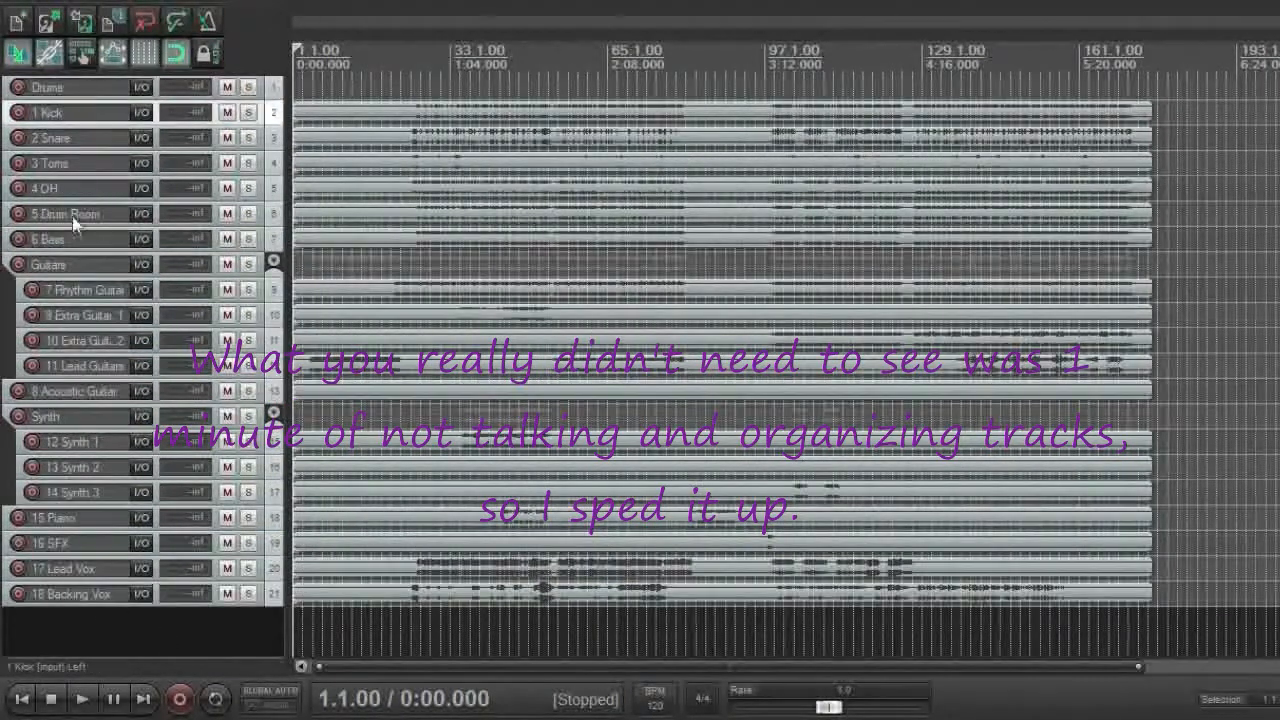
{"action": "left_click", "coordinate": [74, 218], "text": "shift"}
{"action": "left_click_drag", "start_coordinate": [74, 218], "coordinate": [76, 101]}
Rename the Guitars folder as Electric Guitars and move 8 Acoustic Guitar and 16 SFX above it
{"action": "double_click", "coordinate": [76, 88]}
{"action": "type", "text": "Electric Guitars"}
{"action": "left_click_drag", "start_coordinate": [75, 393], "coordinate": [76, 80]}
{"action": "left_click_drag", "start_coordinate": [55, 519], "coordinate": [60, 80]}
Rename the Synth folder as Synths and arrange it above 16 SFX with 15 Piano directly over it
{"action": "left_click_drag", "start_coordinate": [48, 443], "coordinate": [40, 104]}
{"action": "double_click", "coordinate": [55, 114]}
{"action": "type", "text": "Synths"}
{"action": "left_click_drag", "start_coordinate": [70, 545], "coordinate": [72, 203]}
Insert a folder track named Vox at the head of the track list and nest 17 Lead Vox and 18 Backing Vox inside it
{"action": "double_click", "coordinate": [72, 632]}
{"action": "left_click_drag", "start_coordinate": [72, 620], "coordinate": [76, 80]}
{"action": "double_click", "coordinate": [80, 572]}
{"action": "type", "text": "Vox"}
{"action": "left_click", "coordinate": [80, 596]}
{"action": "left_click", "coordinate": [123, 617], "text": "shift"}
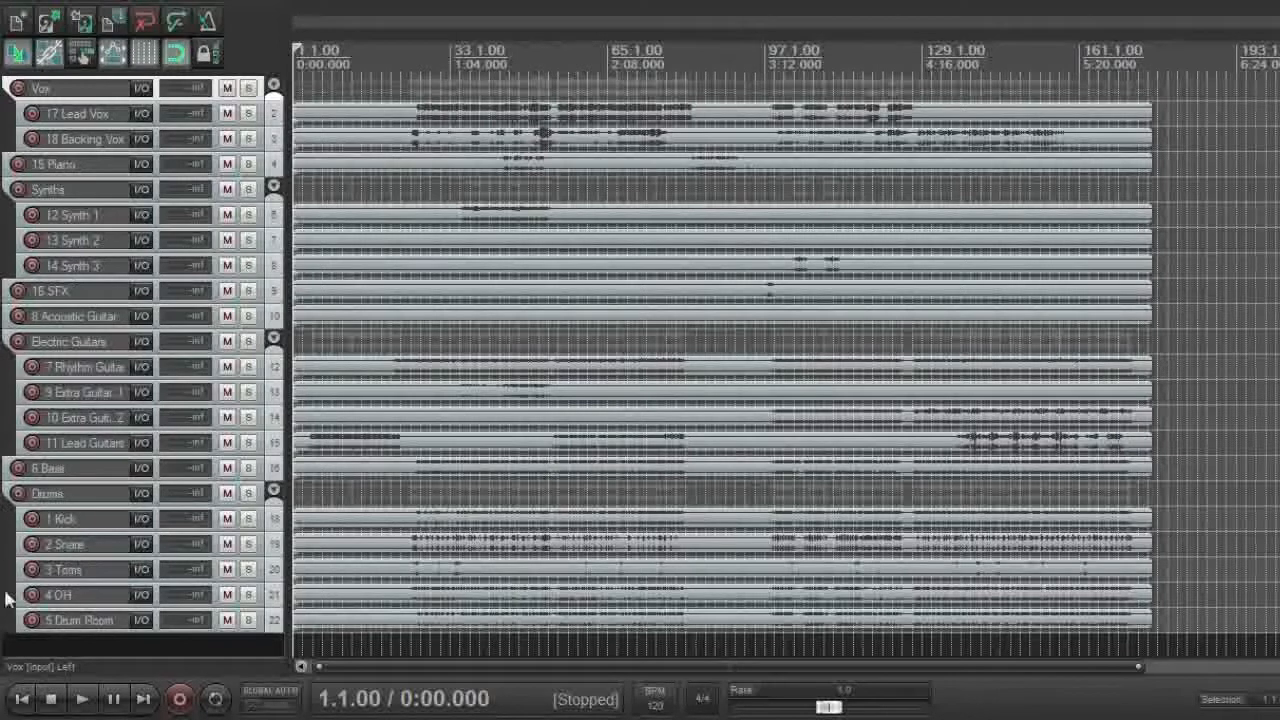
{"action": "left_click", "coordinate": [11, 647]}
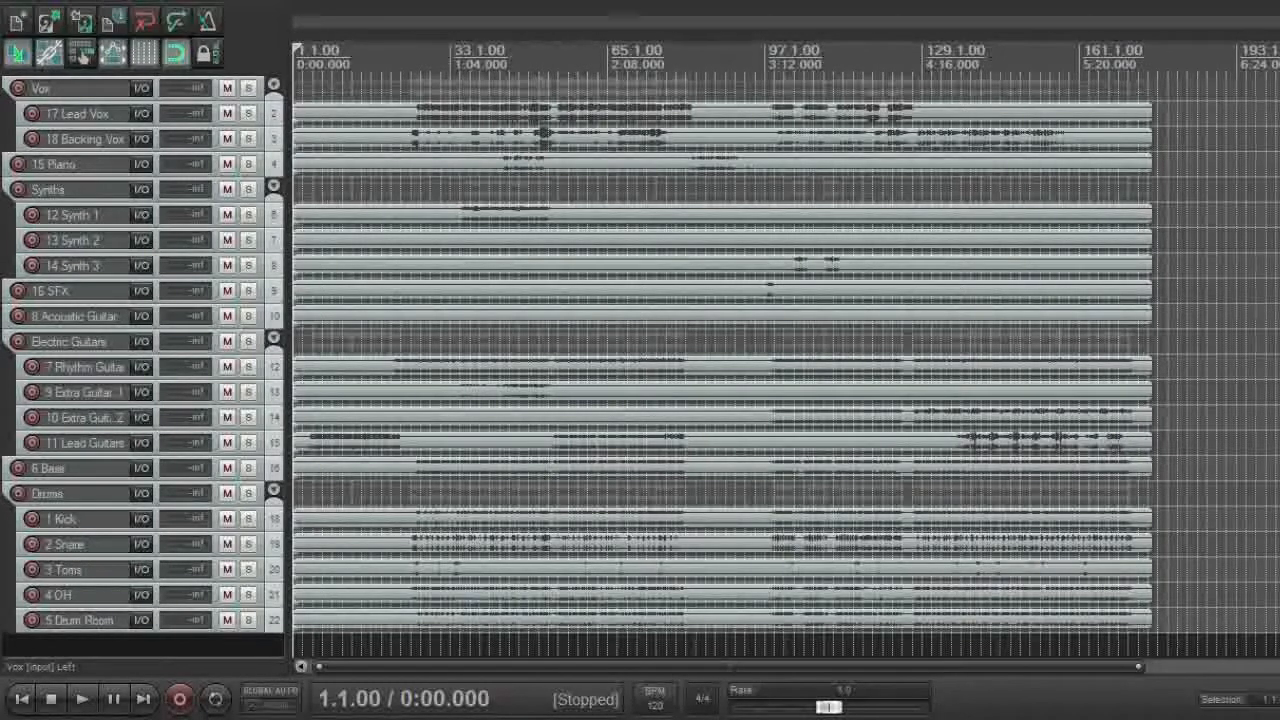